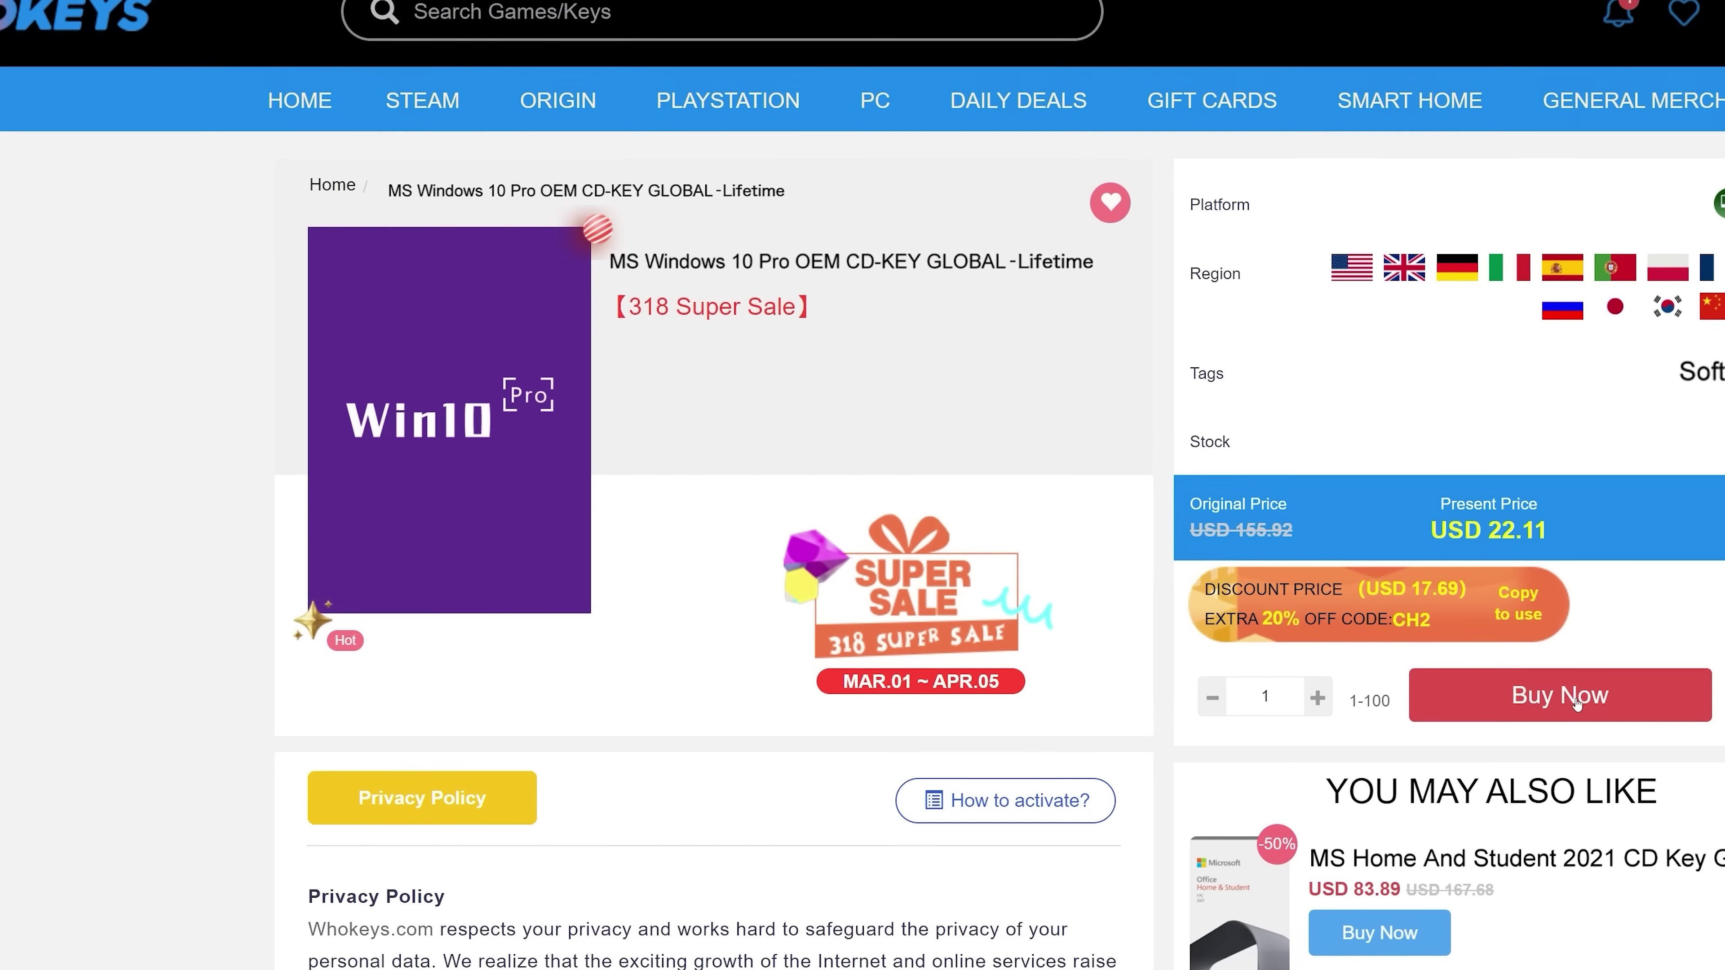
# Buy the Windows 10 Pro key and activate Windows with it through Change product key.
pyautogui.click(1568, 693)
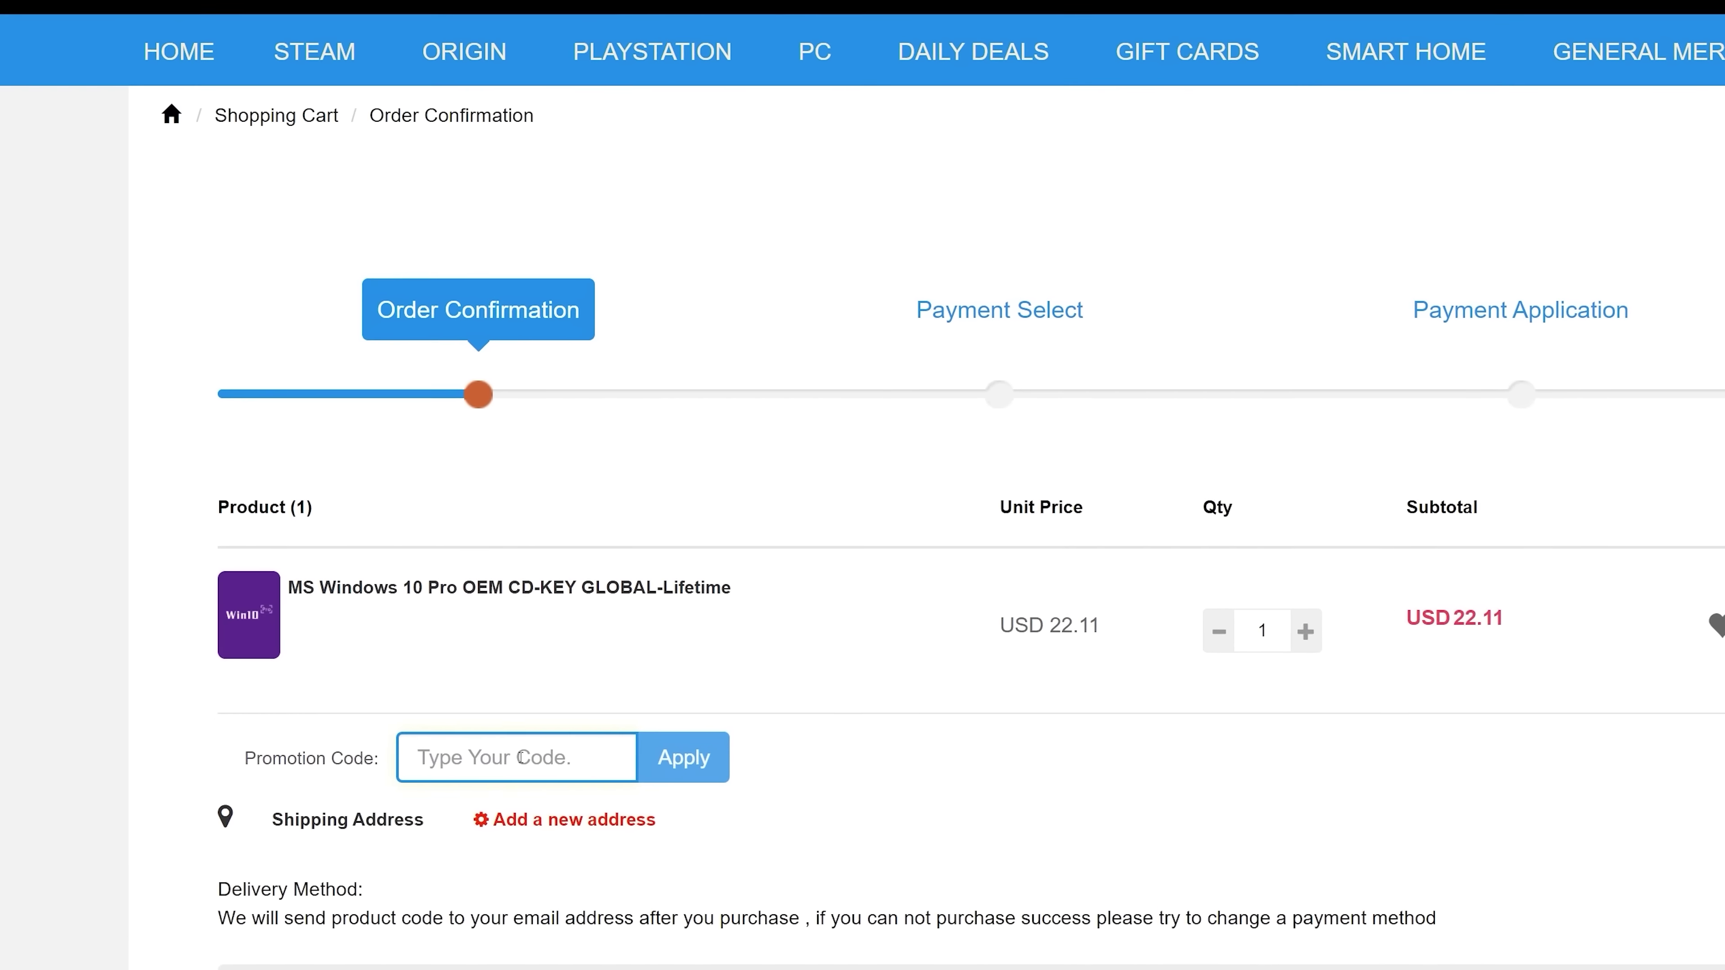
pyautogui.write('TN2')
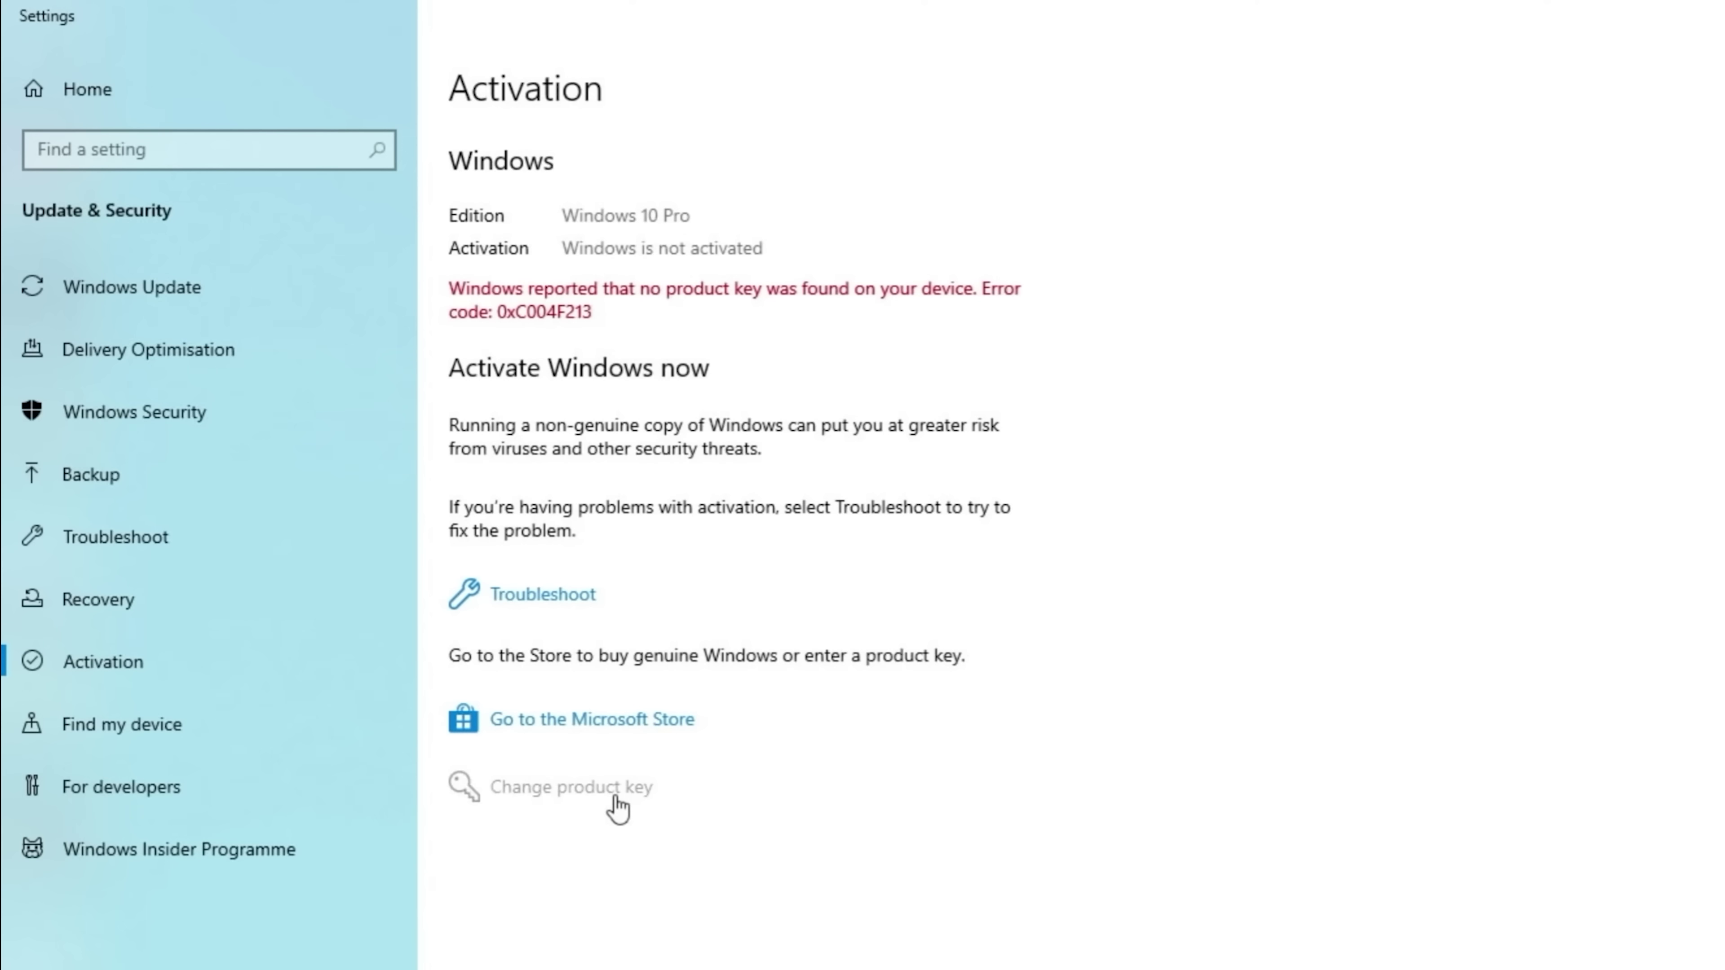
pyautogui.click(611, 790)
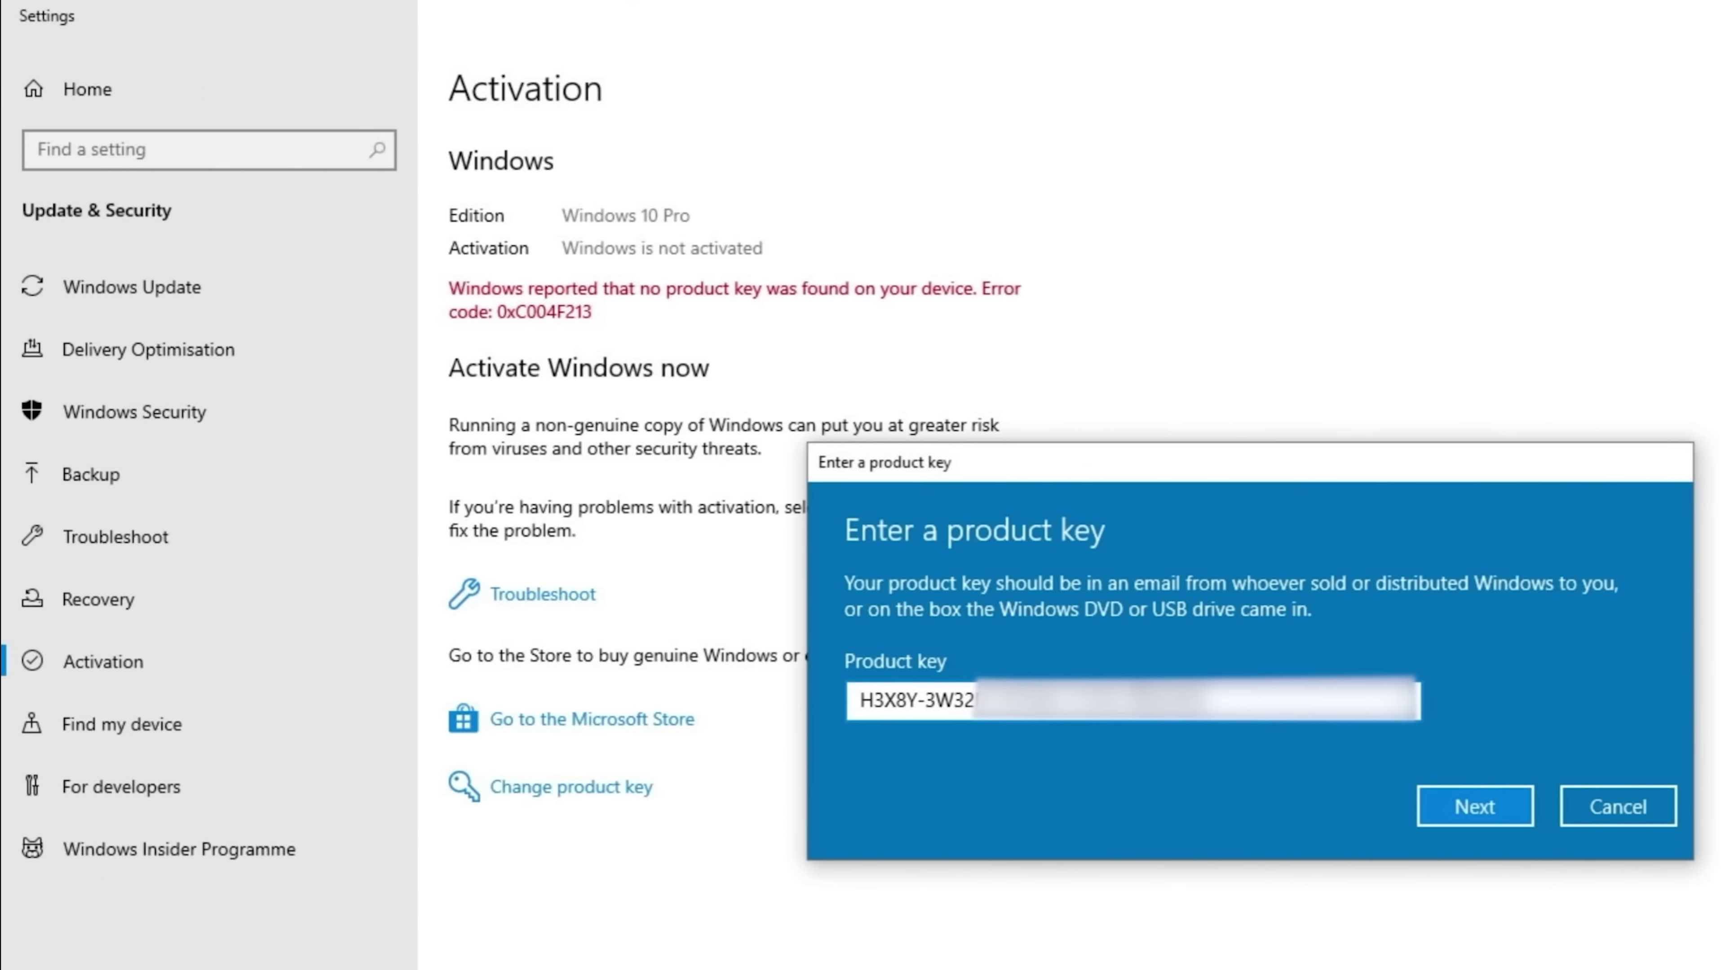
pyautogui.click(1474, 810)
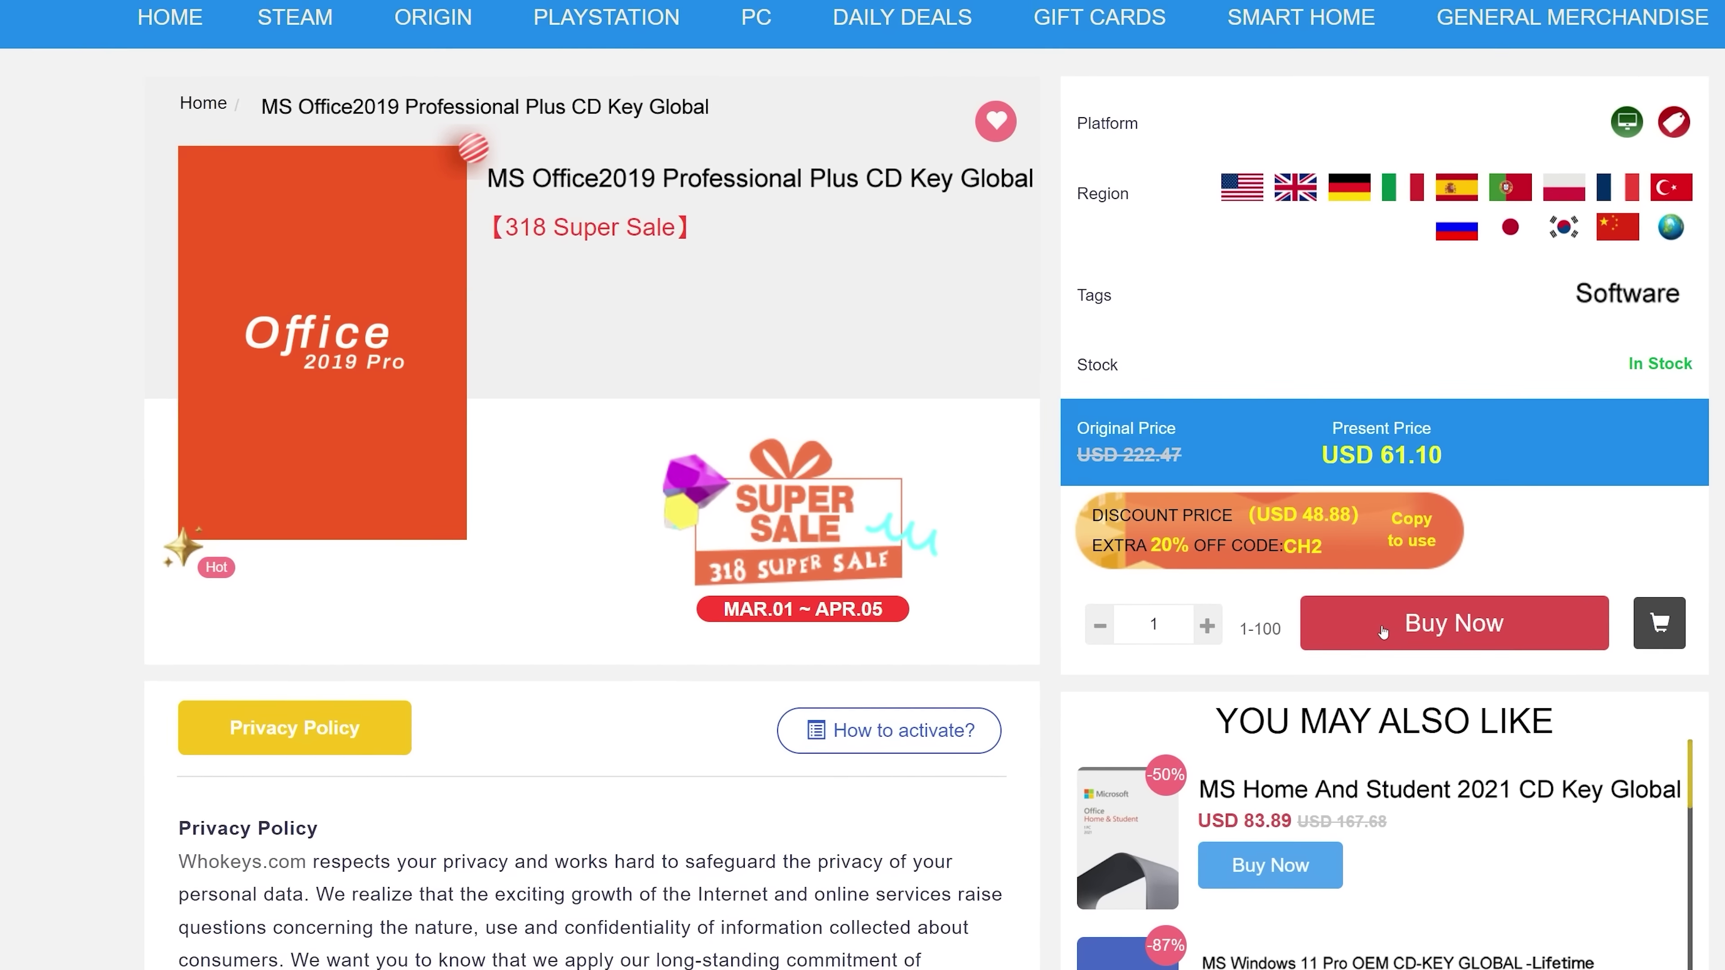
# Apply a promotion code to the USD 61.10 MS Office2019 Professional Plus order.
pyautogui.click(429, 651)
pyautogui.write('TN20')
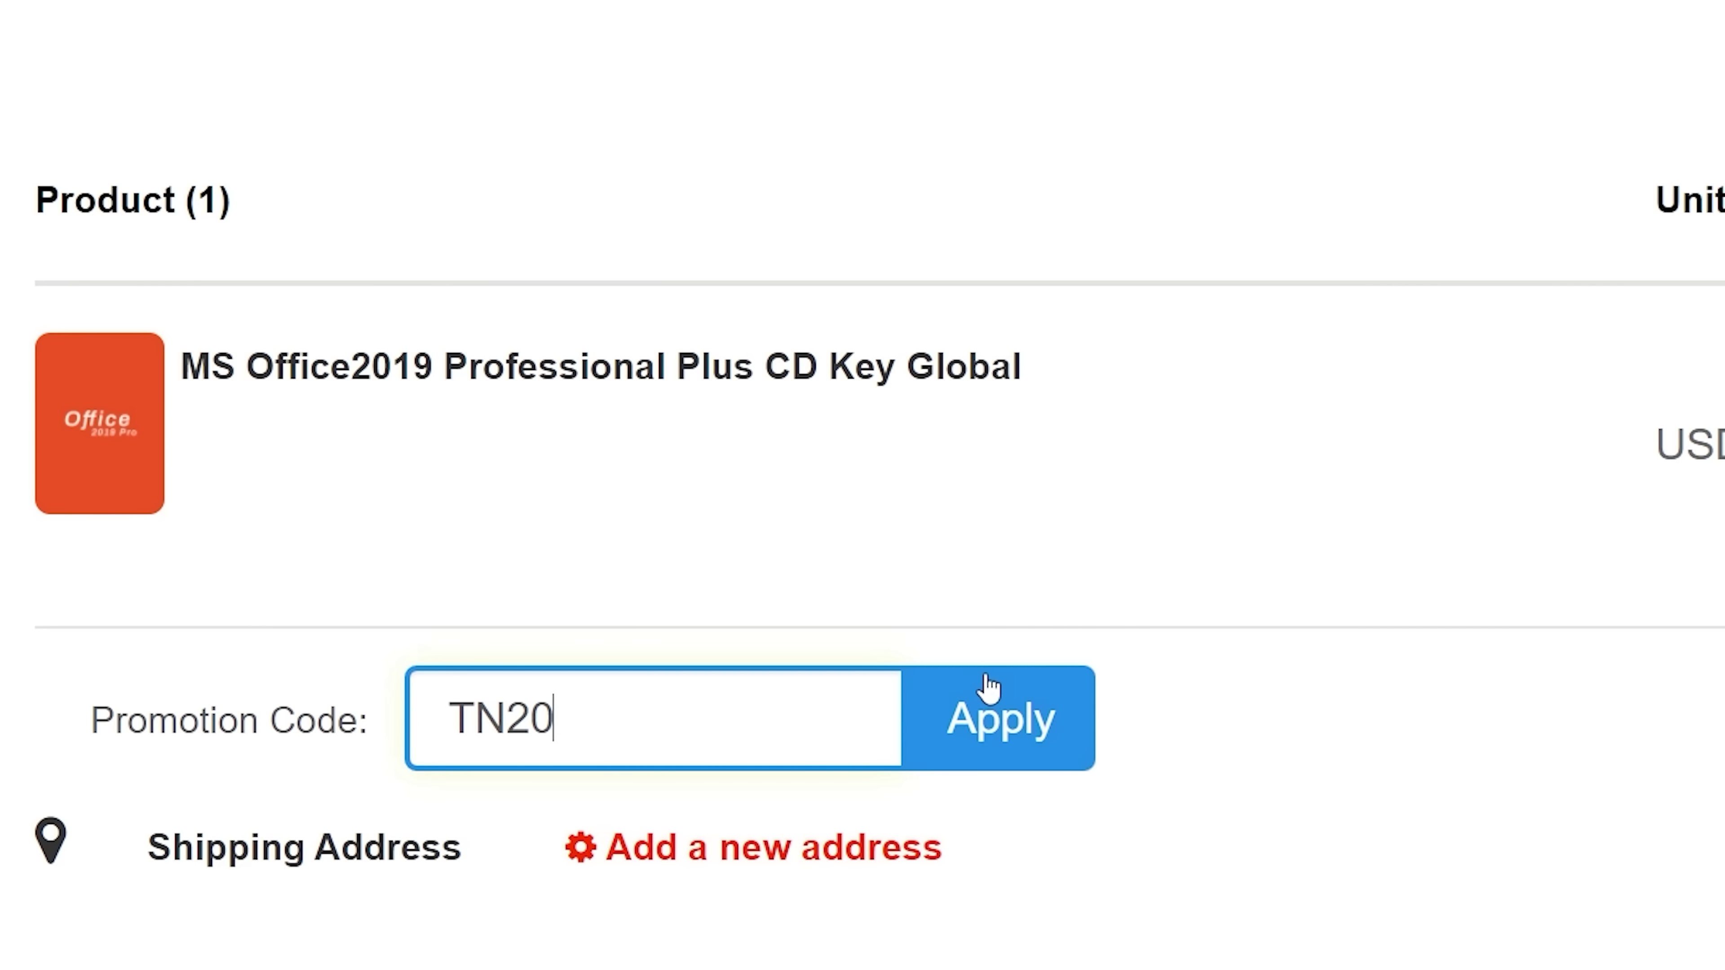
pyautogui.click(988, 687)
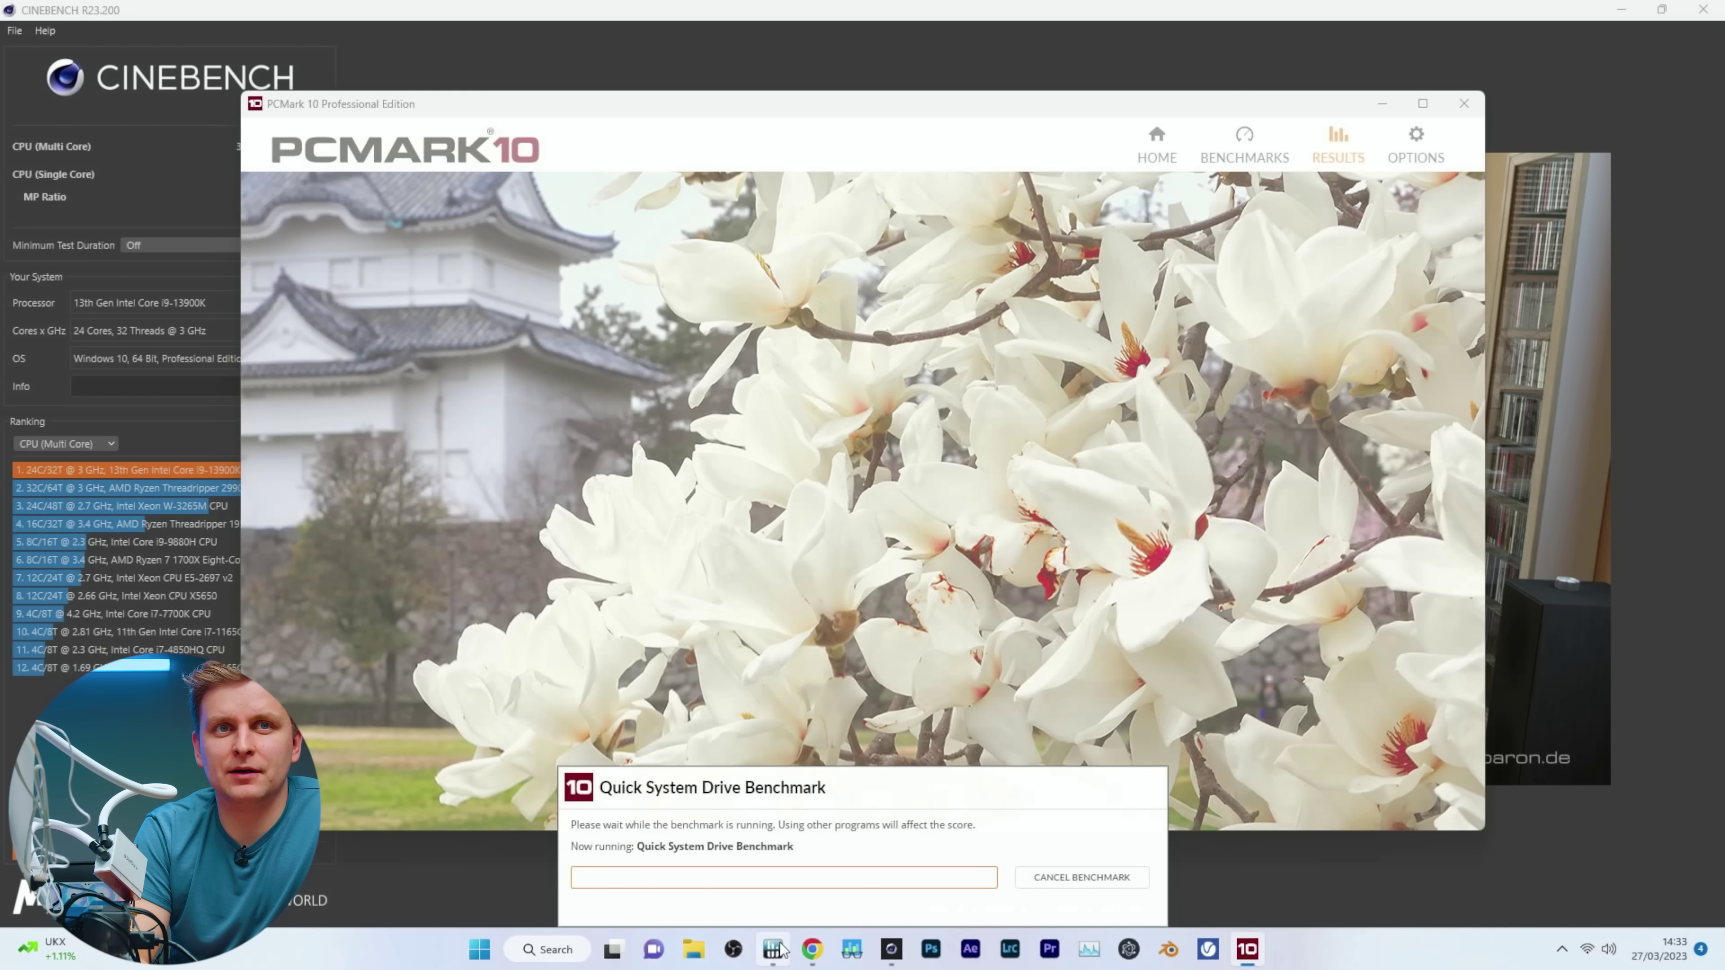
# Show HWiNFO64 sensor readings and check the Samsung S.M.A.R.T. drive temperatures during the benchmark.
pyautogui.click(778, 949)
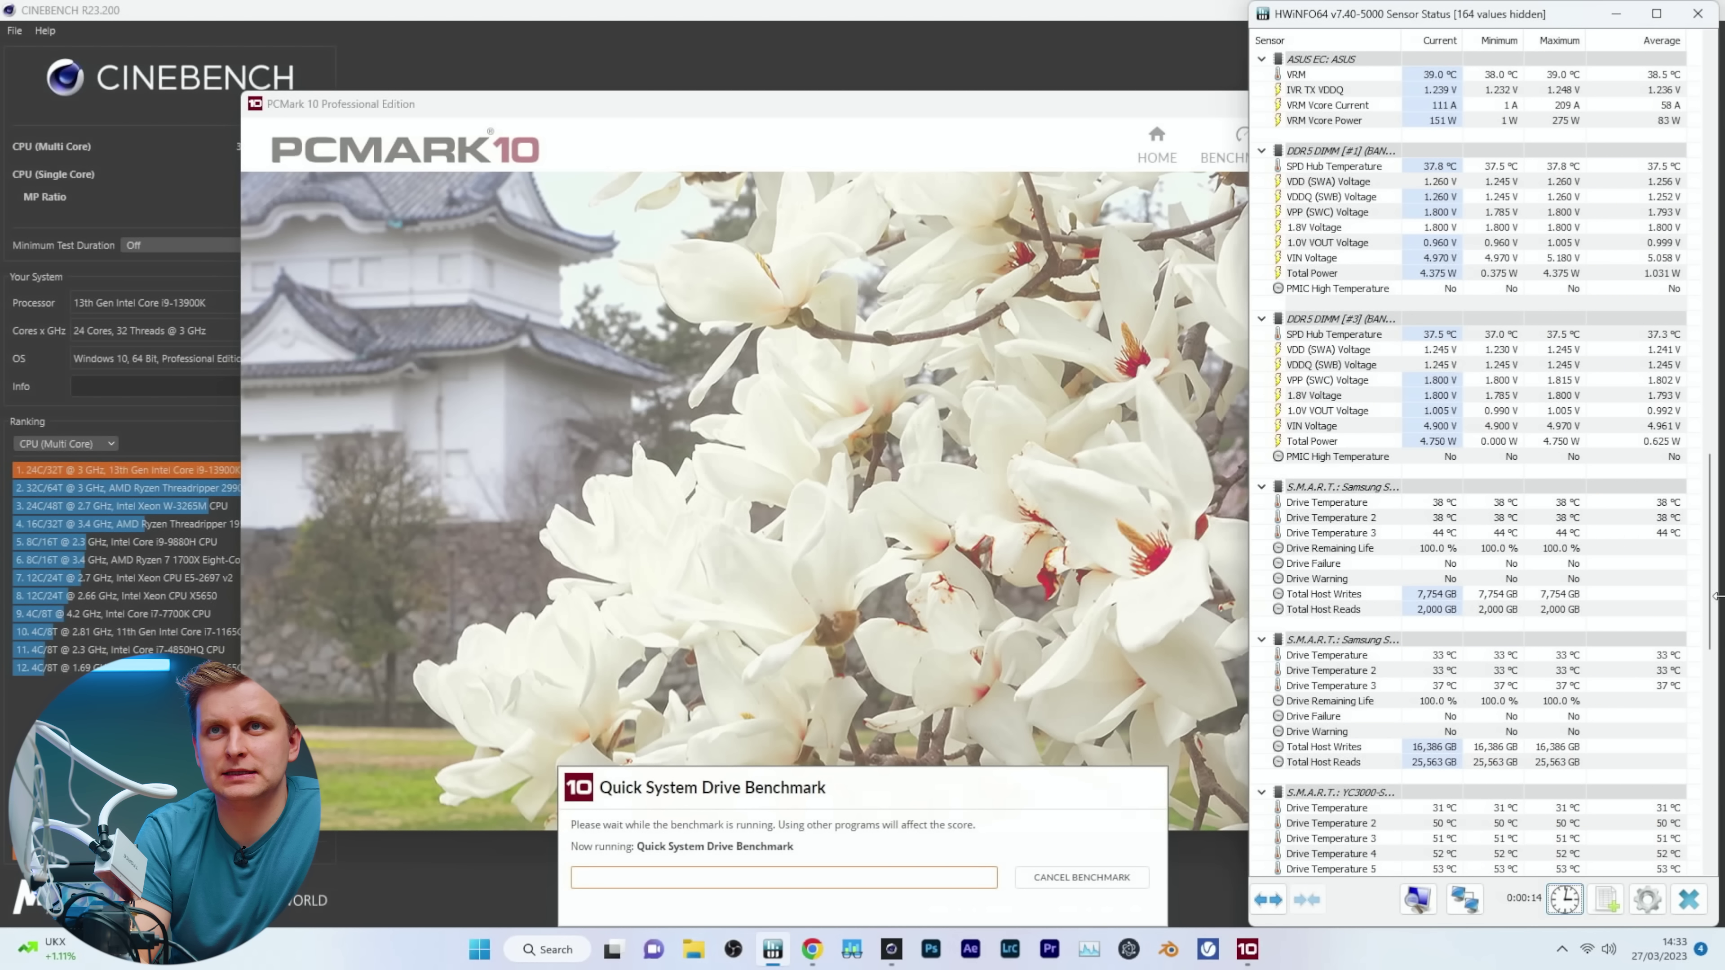
pyautogui.moveTo(1590, 481)
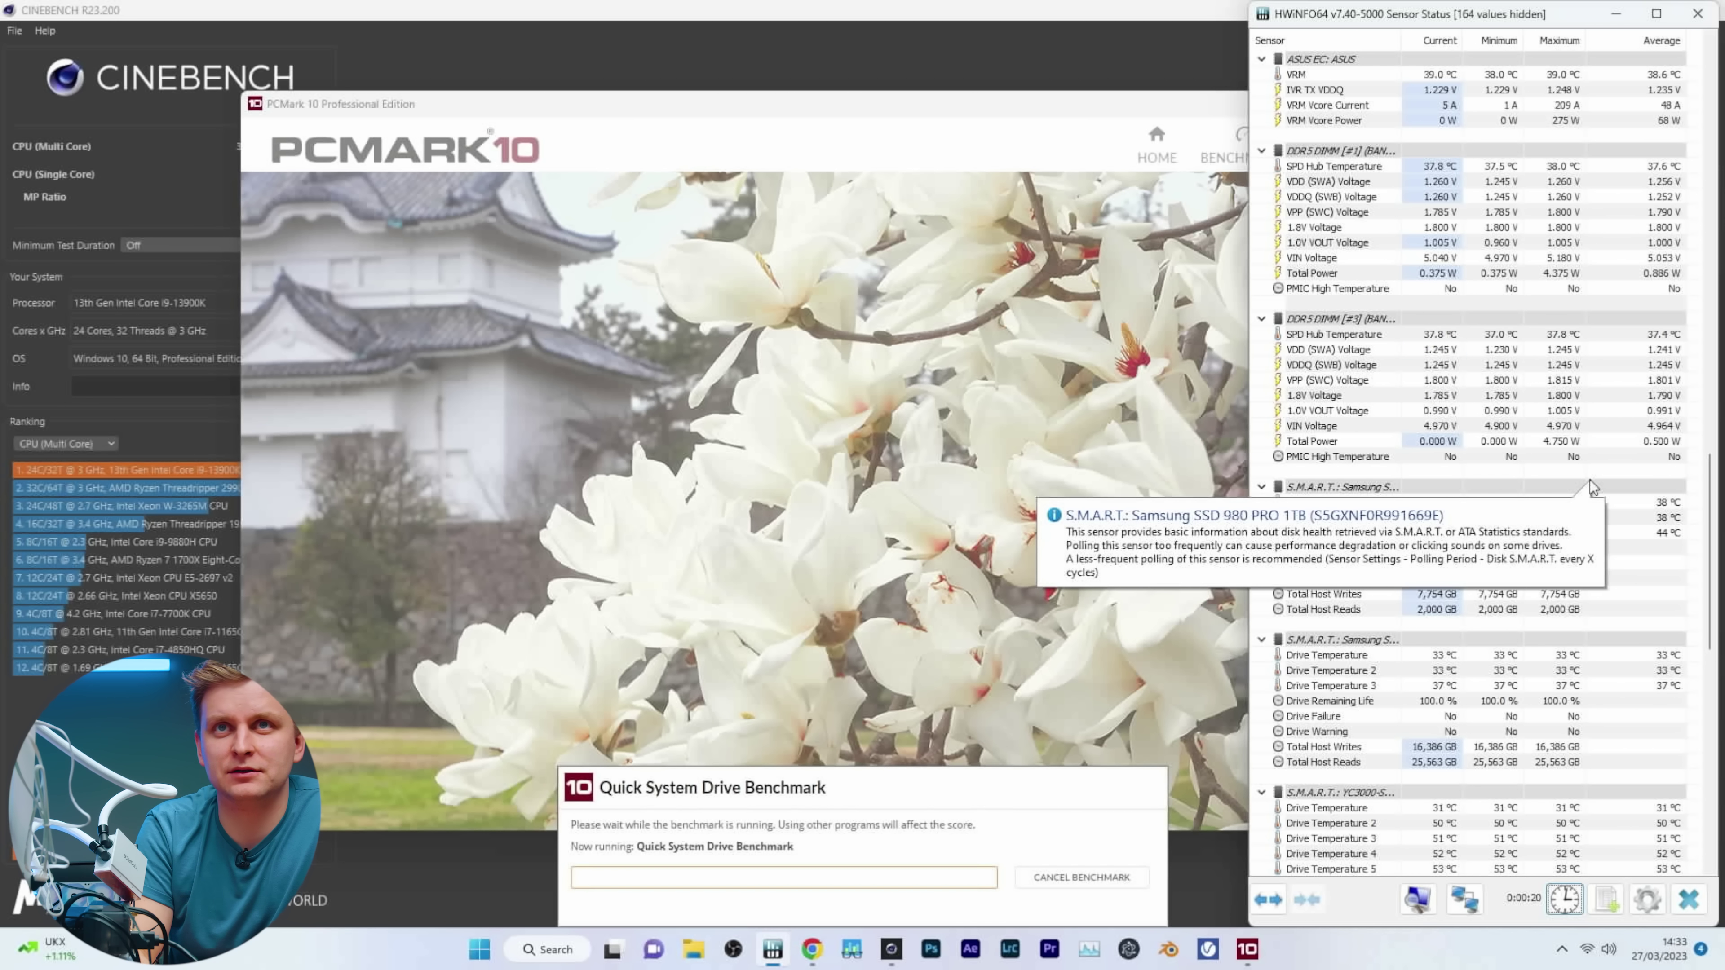
pyautogui.moveTo(1415, 522)
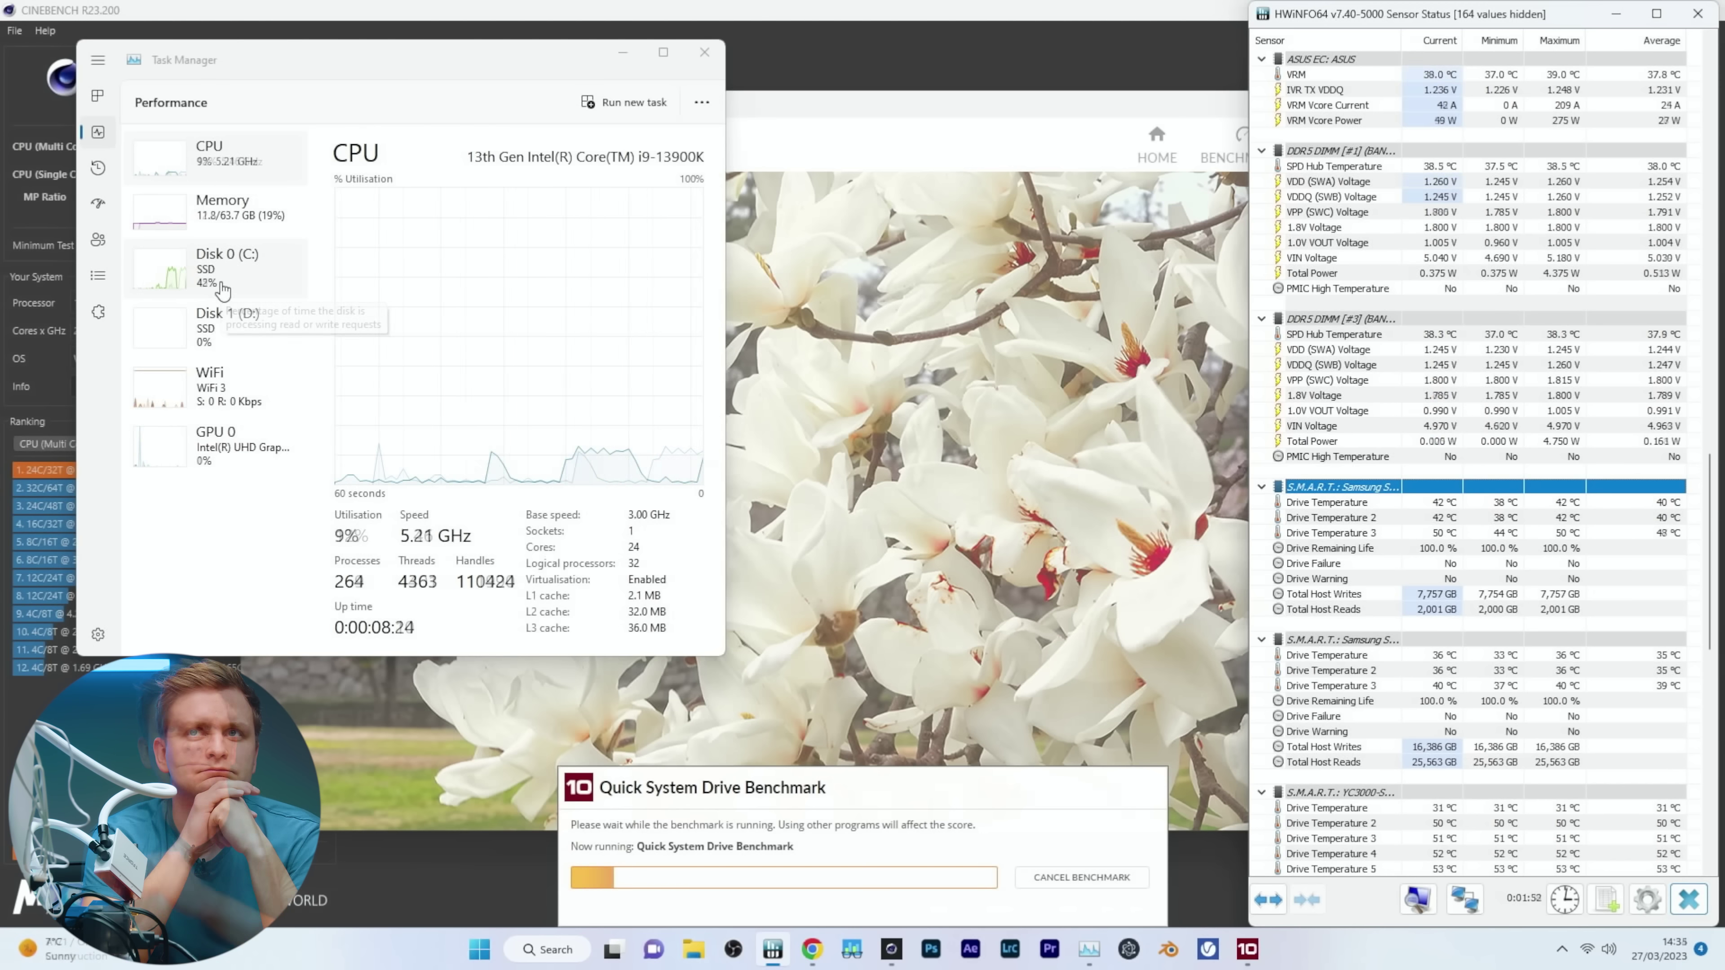
# Confirm the Samsung SSD peaked at 46 °C, then bring the PCMark 10 results forward.
pyautogui.scroll(-6, 1348, 524)
pyautogui.moveTo(1348, 523)
pyautogui.scroll(1, 1260, 240)
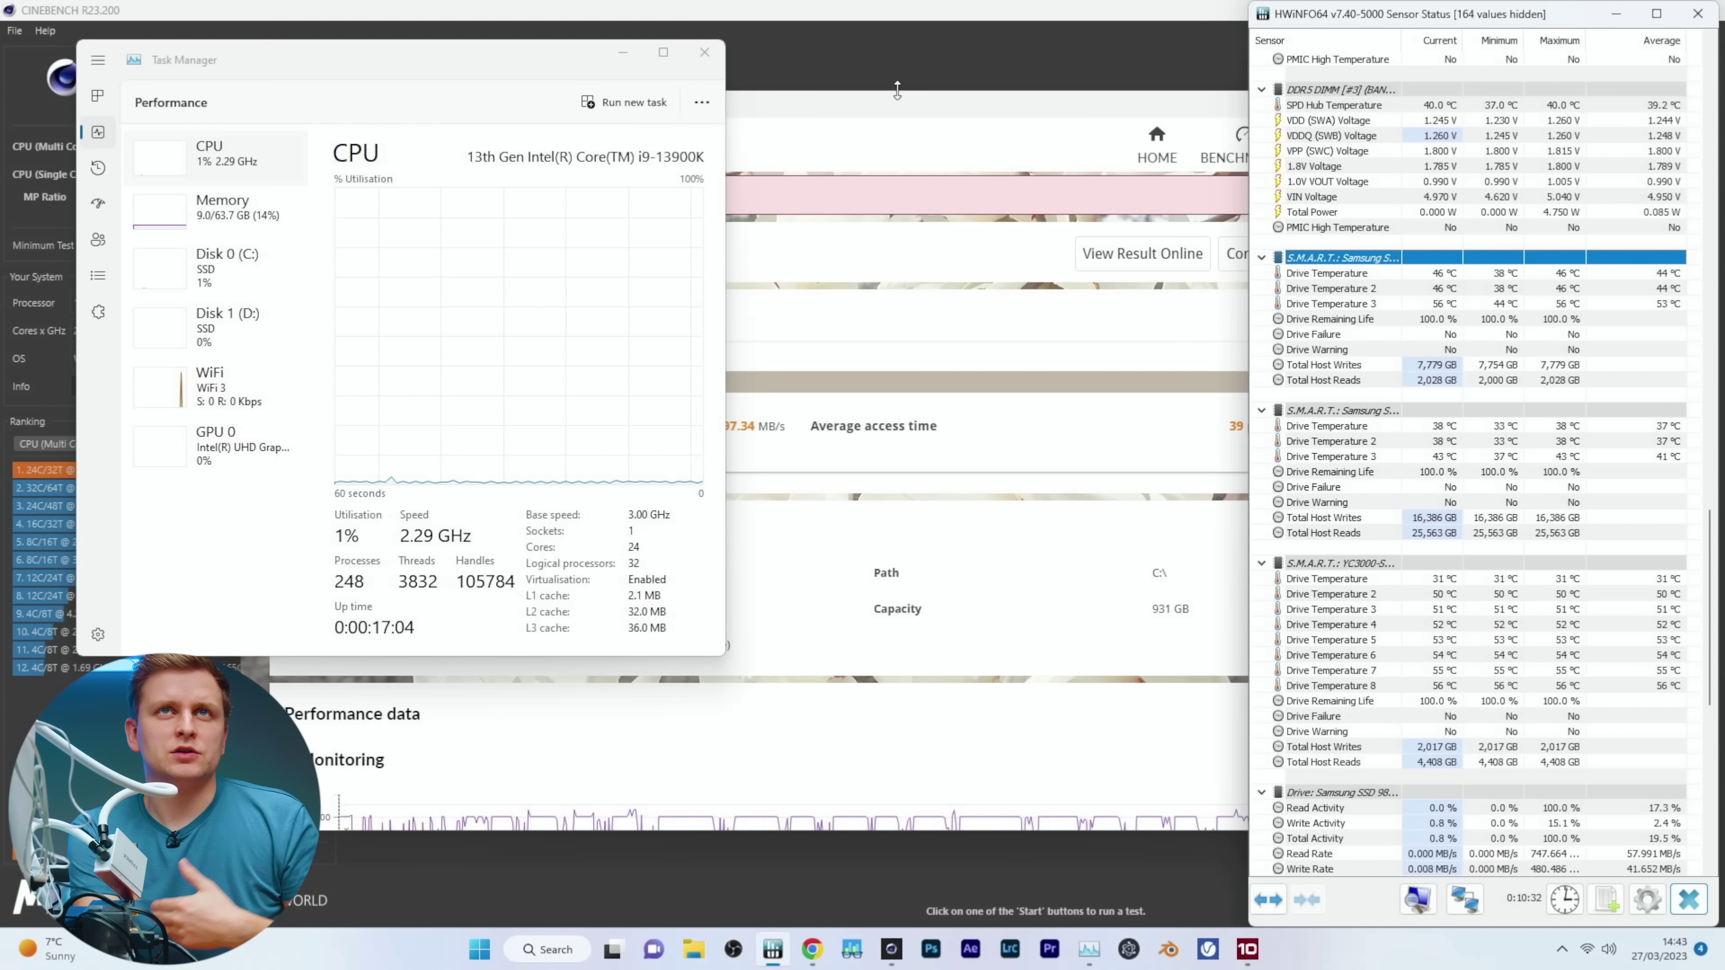
pyautogui.click(894, 114)
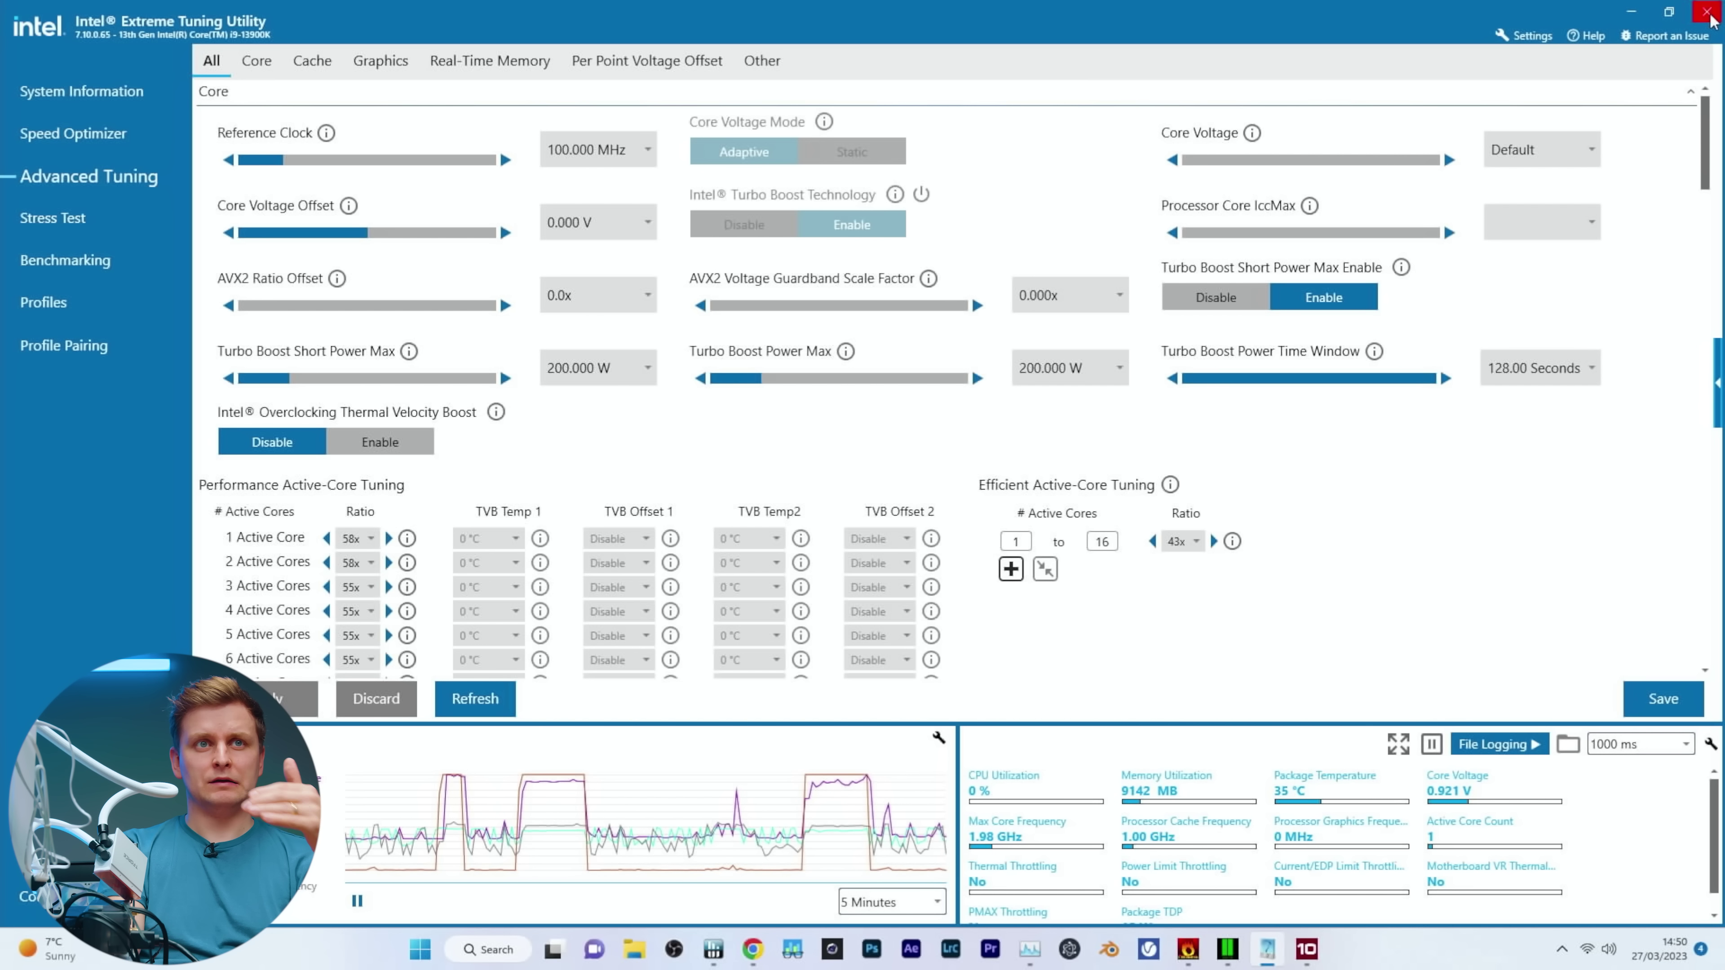
# Minimize Intel Extreme Tuning Utility to reveal PCMark 10, HWiNFO64 and FurMark CPU Burner.
pyautogui.click(1628, 15)
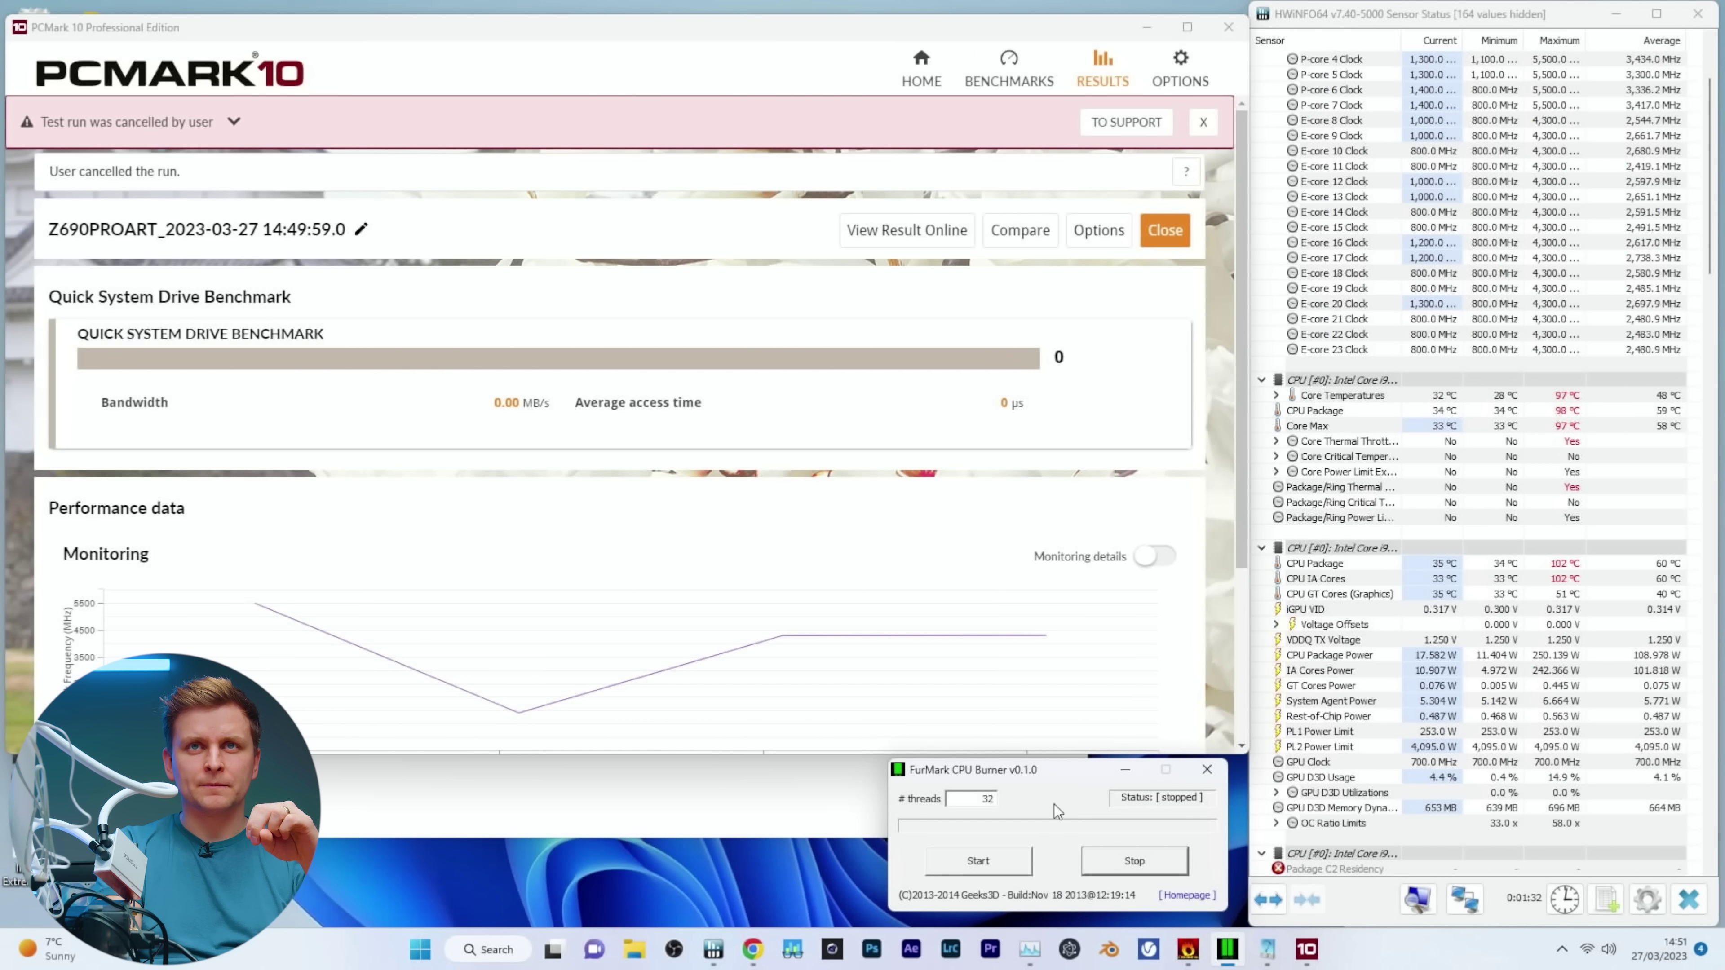
# Start a FurMark CPU Burner run and reset HWiNFO64's minimum, maximum and average readings.
pyautogui.click(1139, 223)
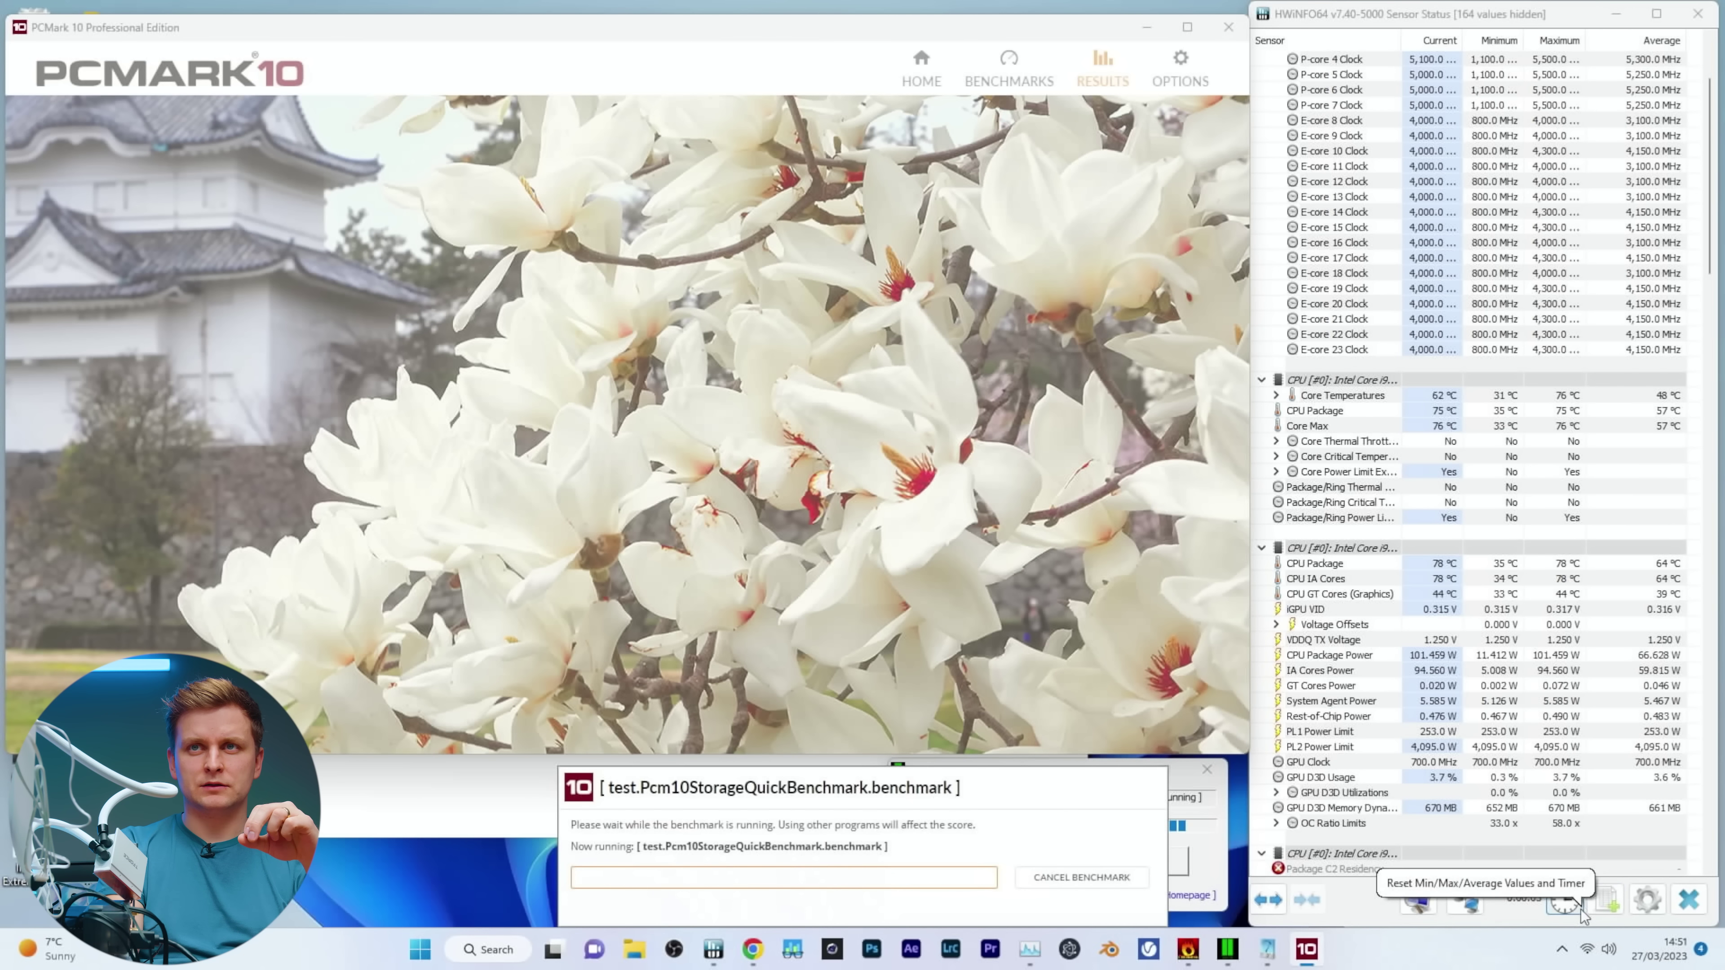
pyautogui.click(1579, 910)
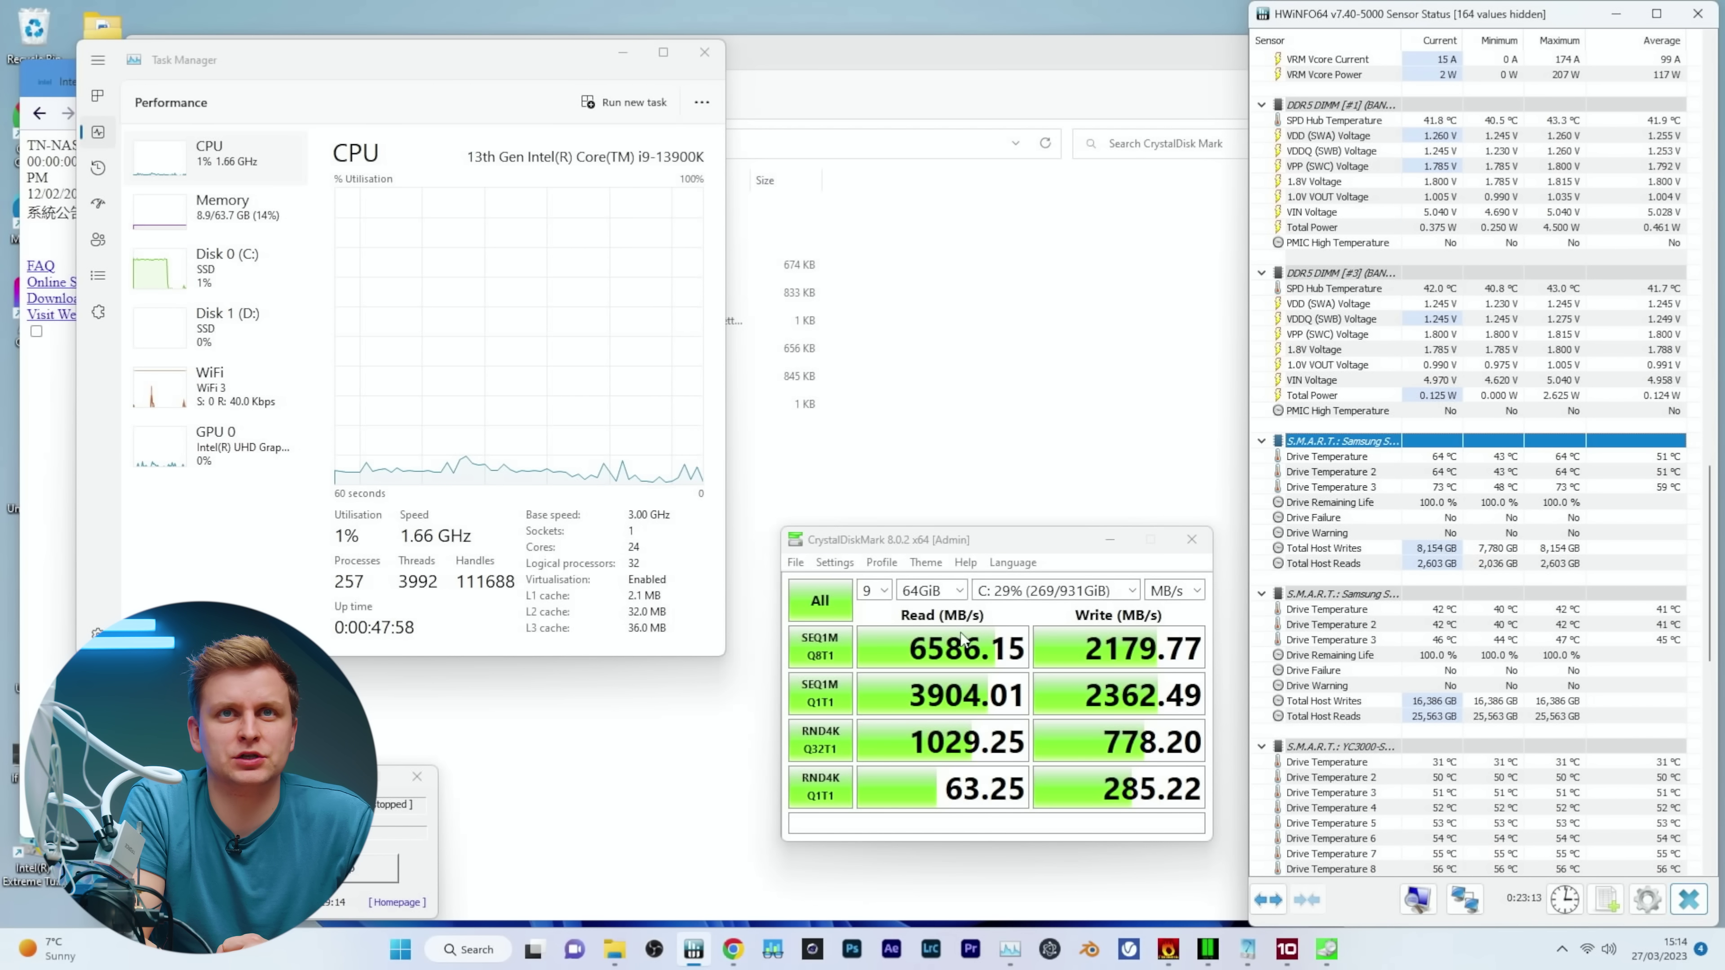
# After the 6586.15/2179.77 MB/s result, check CrystalDiskMark settings, then close FurMark, Task Manager and CrystalDiskMark.
pyautogui.click(835, 563)
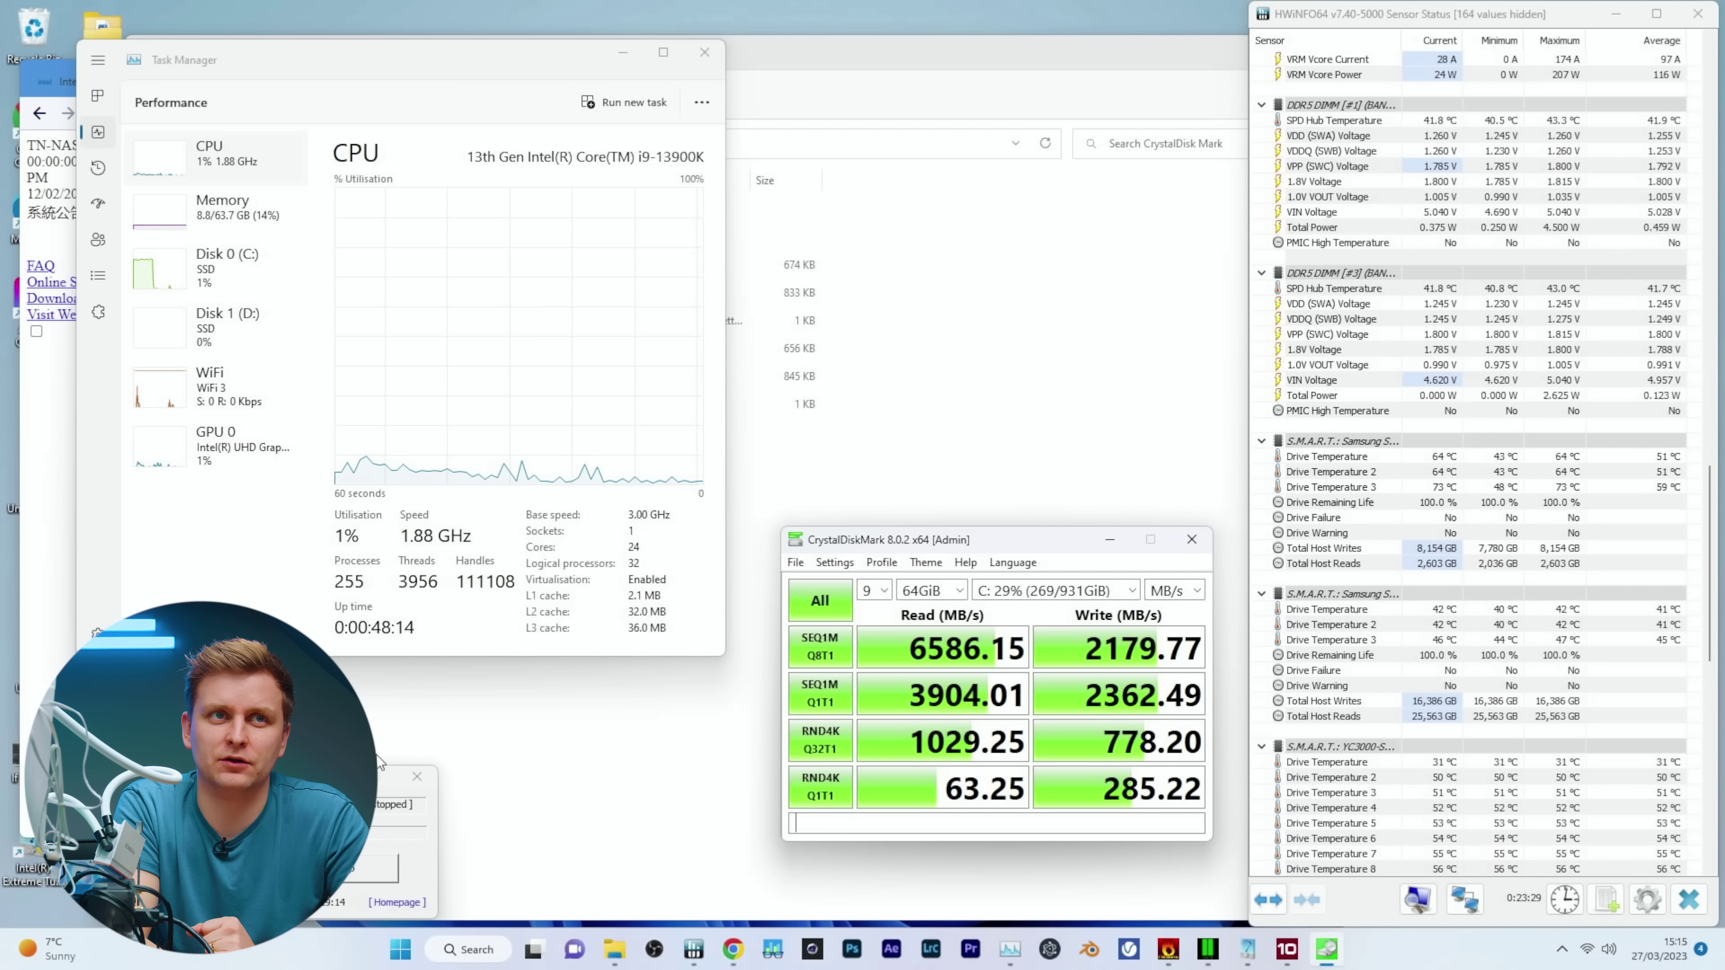
pyautogui.click(412, 777)
pyautogui.click(705, 53)
pyautogui.click(1191, 538)
# Open the Start menu over File Explorer's CrystalDisk Mark folder.
pyautogui.click(446, 951)
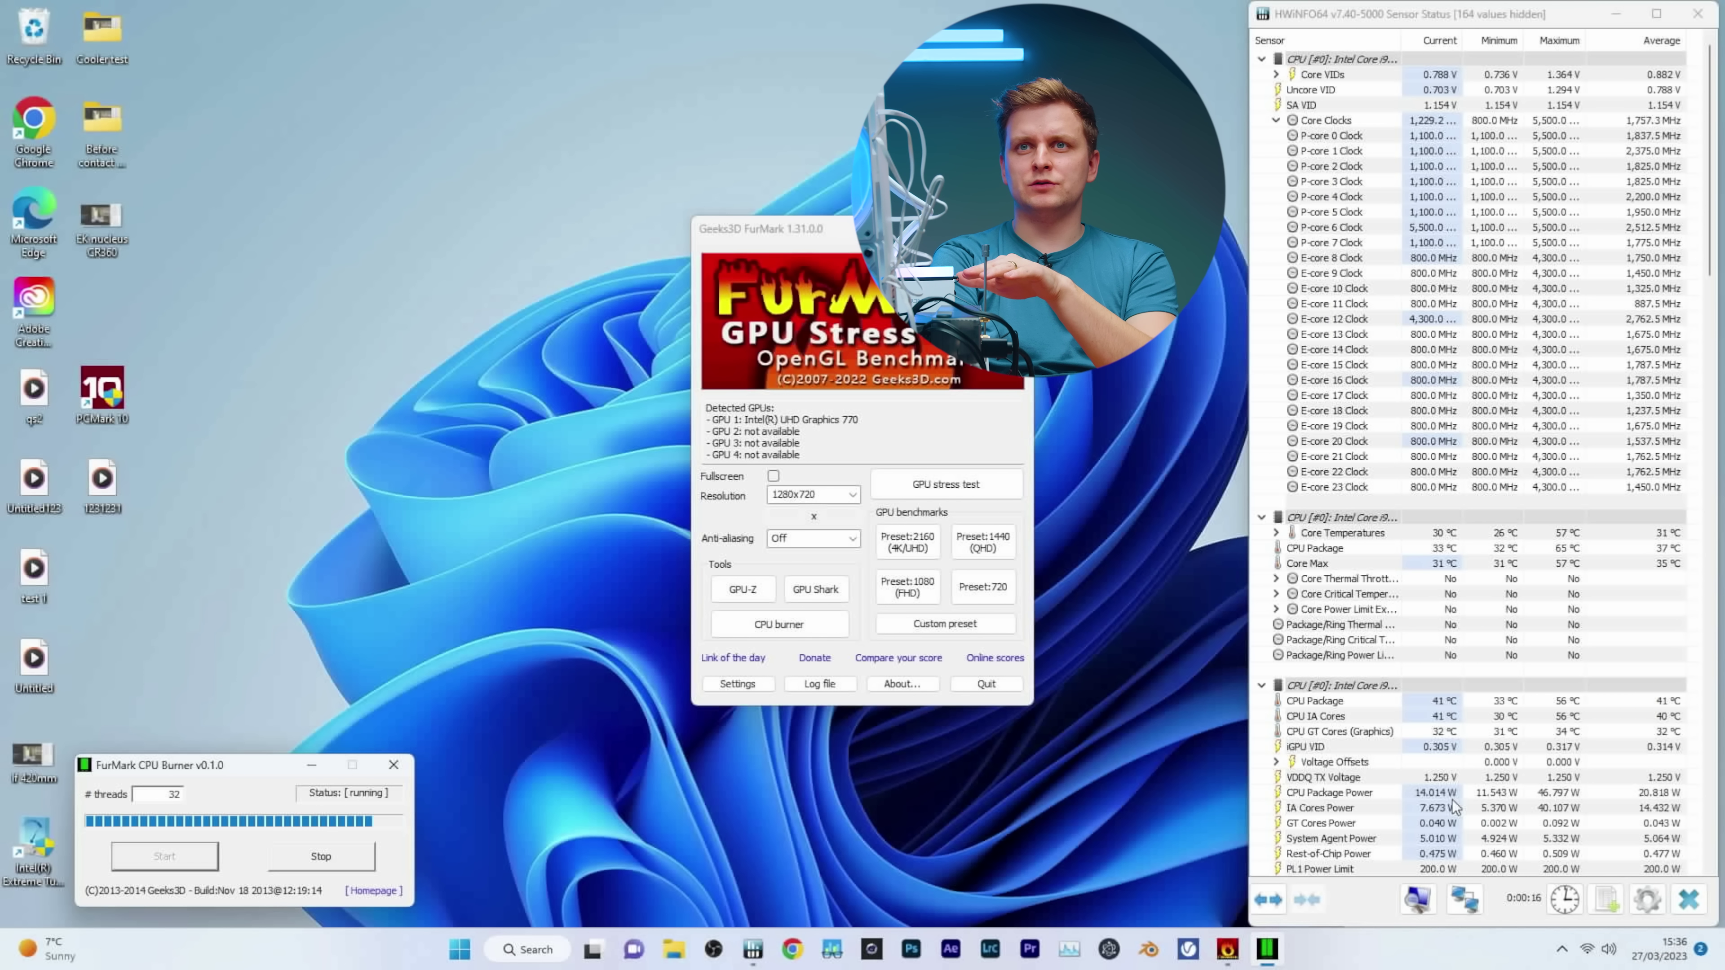
# Scroll HWiNFO64 sensors: CPU package near 82 °C, SSD steady at 28 °C, then motherboard sensors.
pyautogui.moveTo(1452, 799)
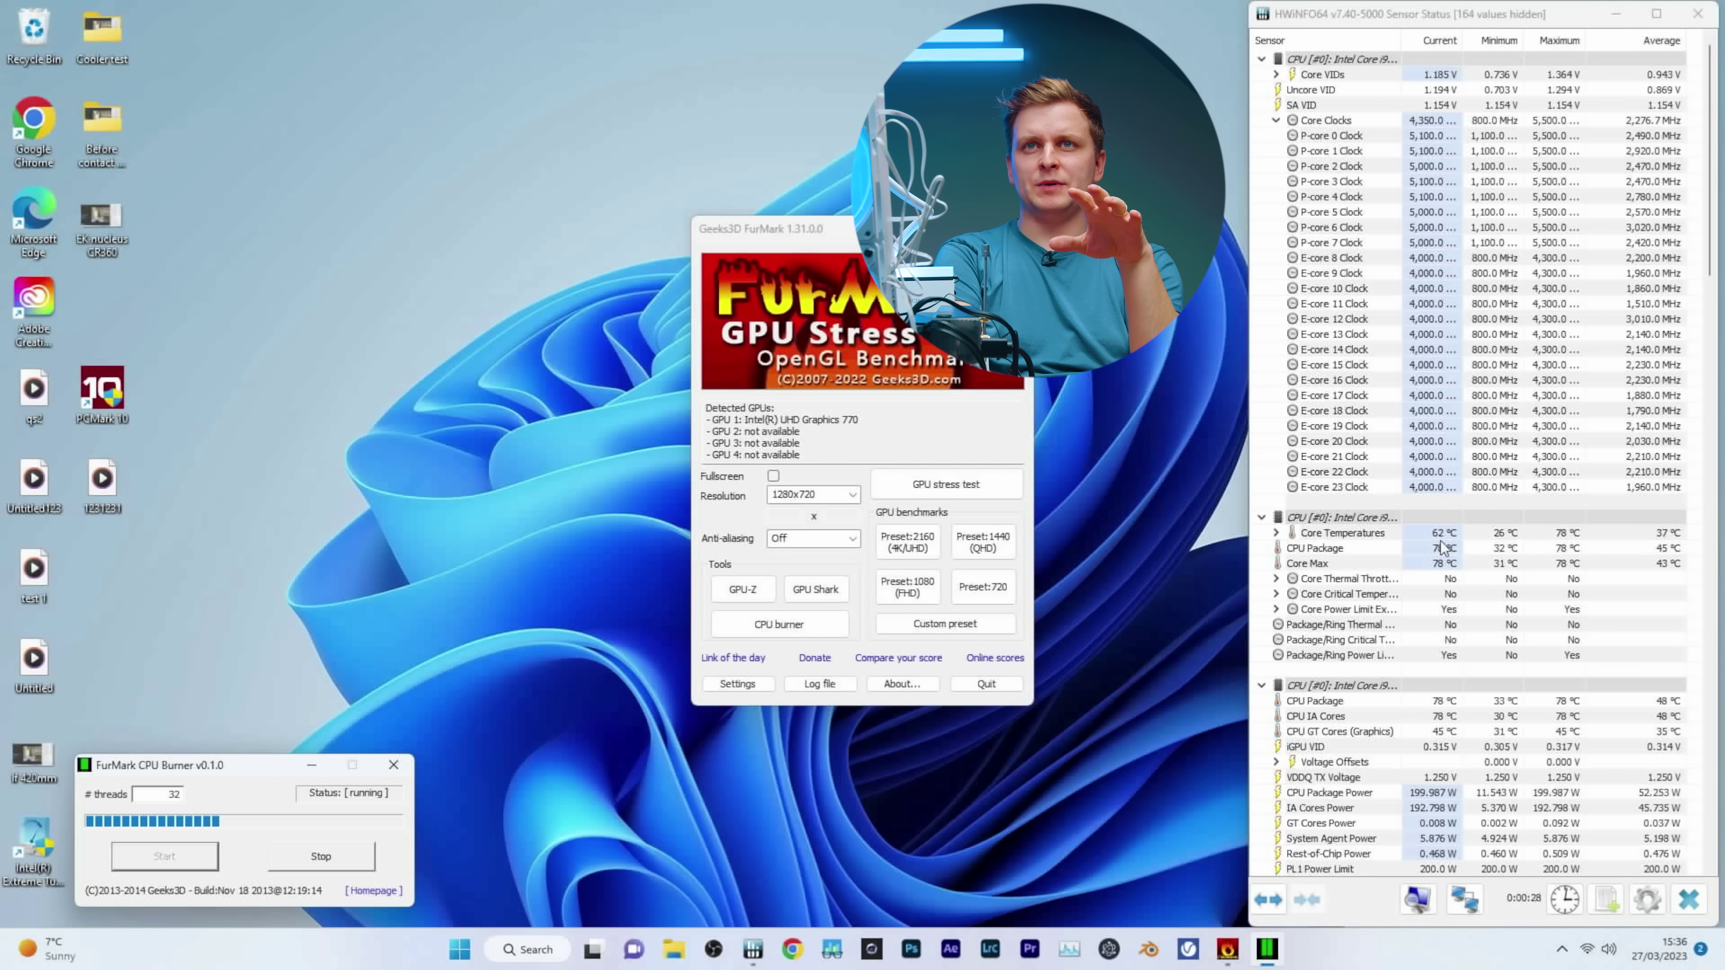
pyautogui.moveTo(1442, 549)
pyautogui.scroll(-20, 1442, 549)
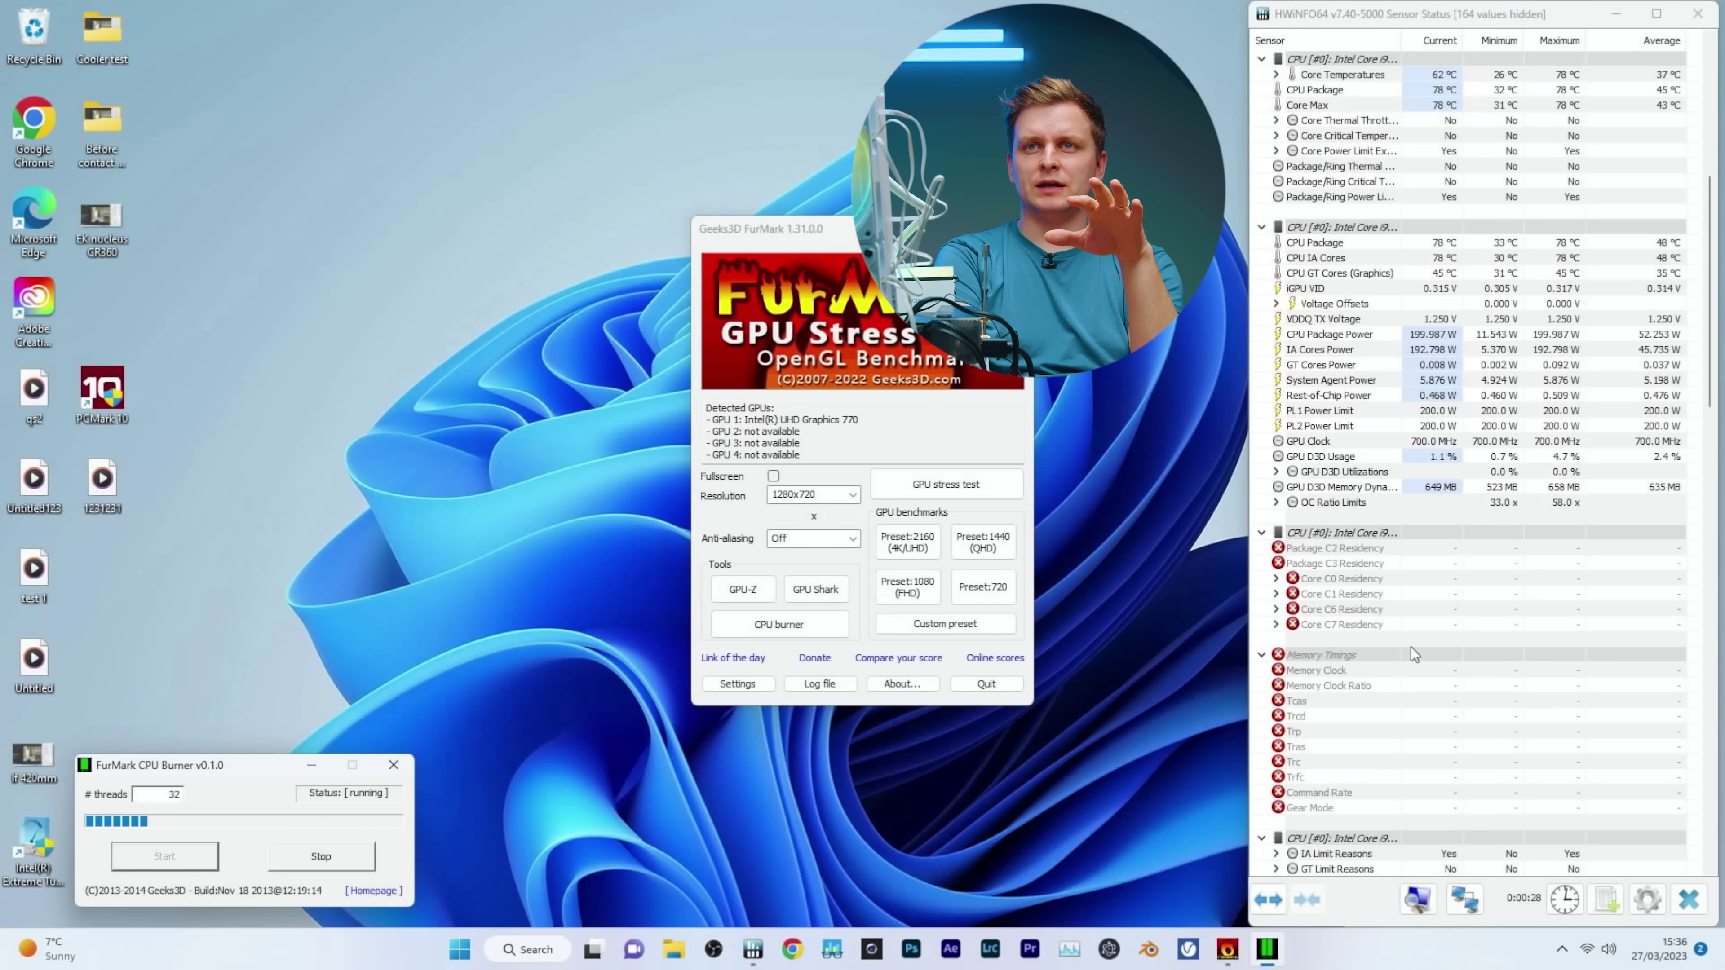
pyautogui.scroll(-5, 1409, 655)
pyautogui.scroll(-5, 1433, 428)
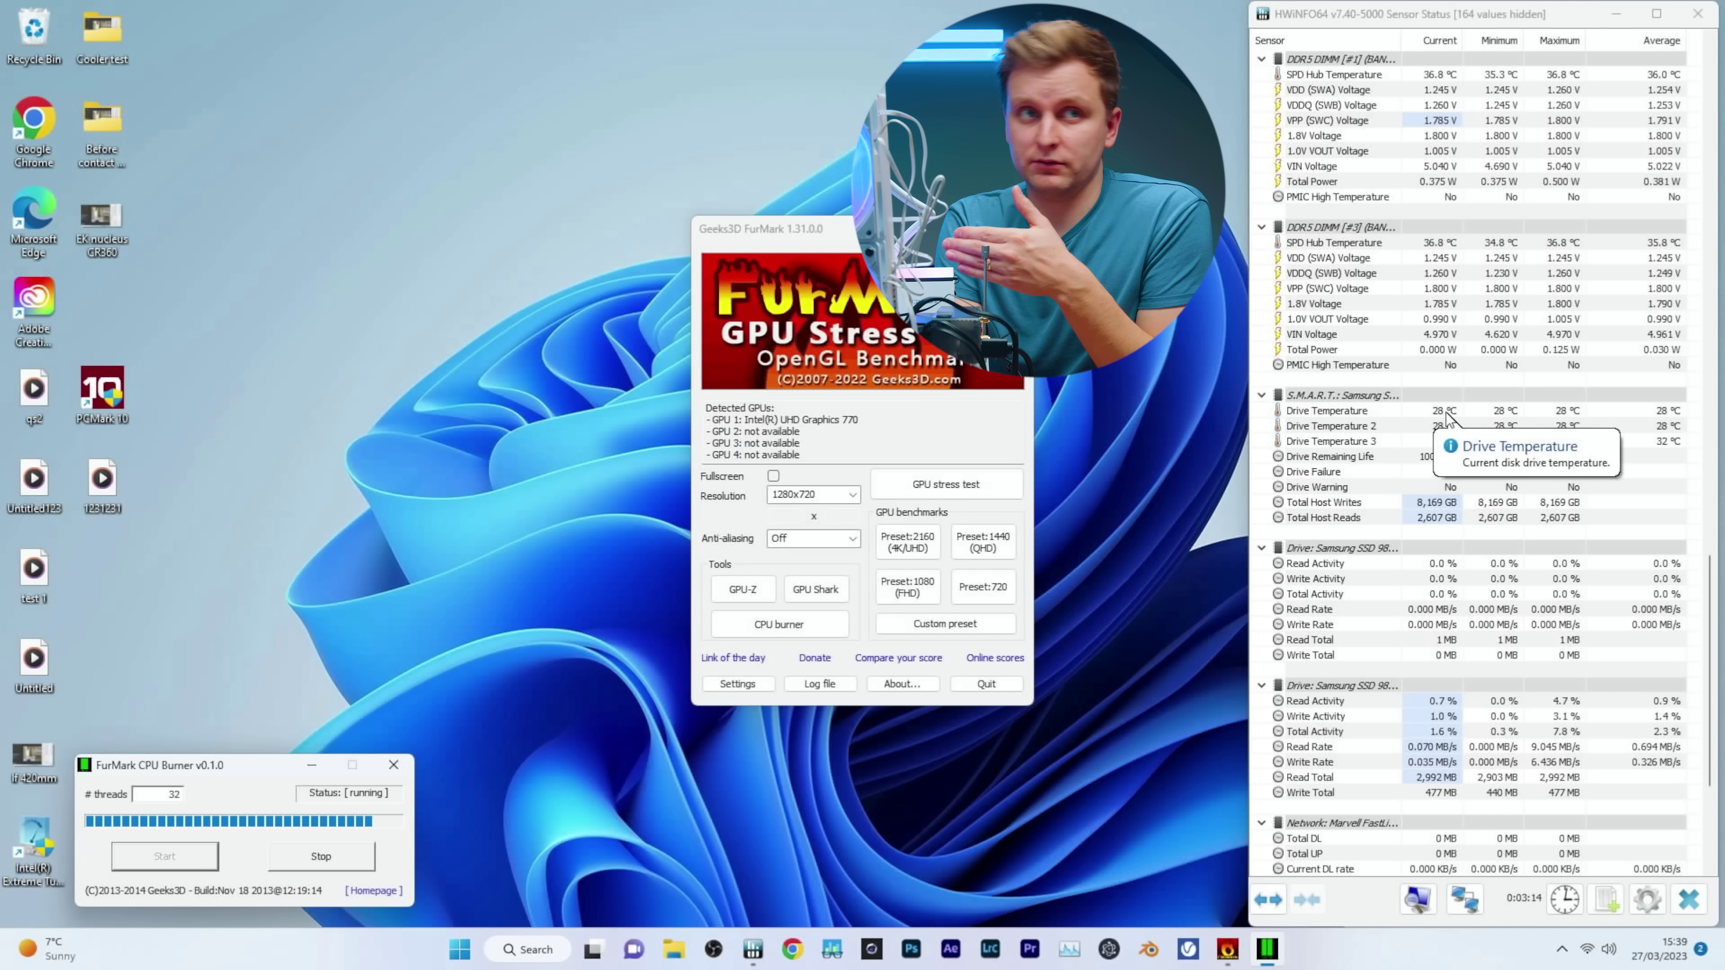
pyautogui.scroll(15, 1444, 416)
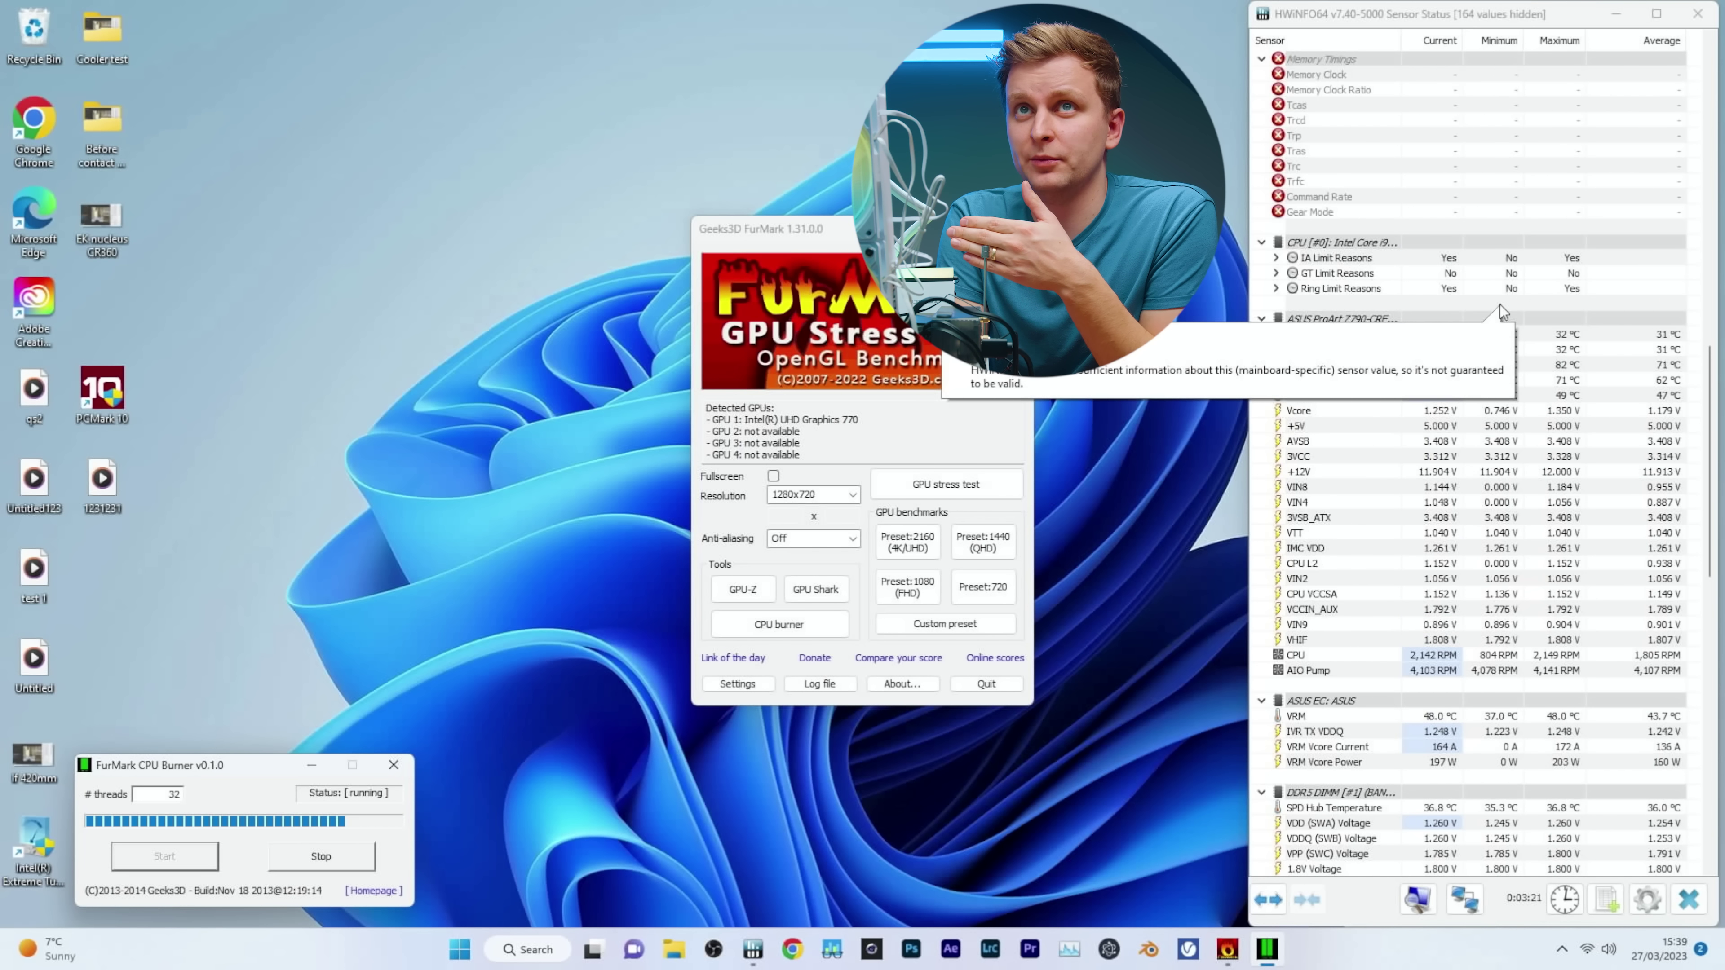
pyautogui.scroll(10, 1514, 352)
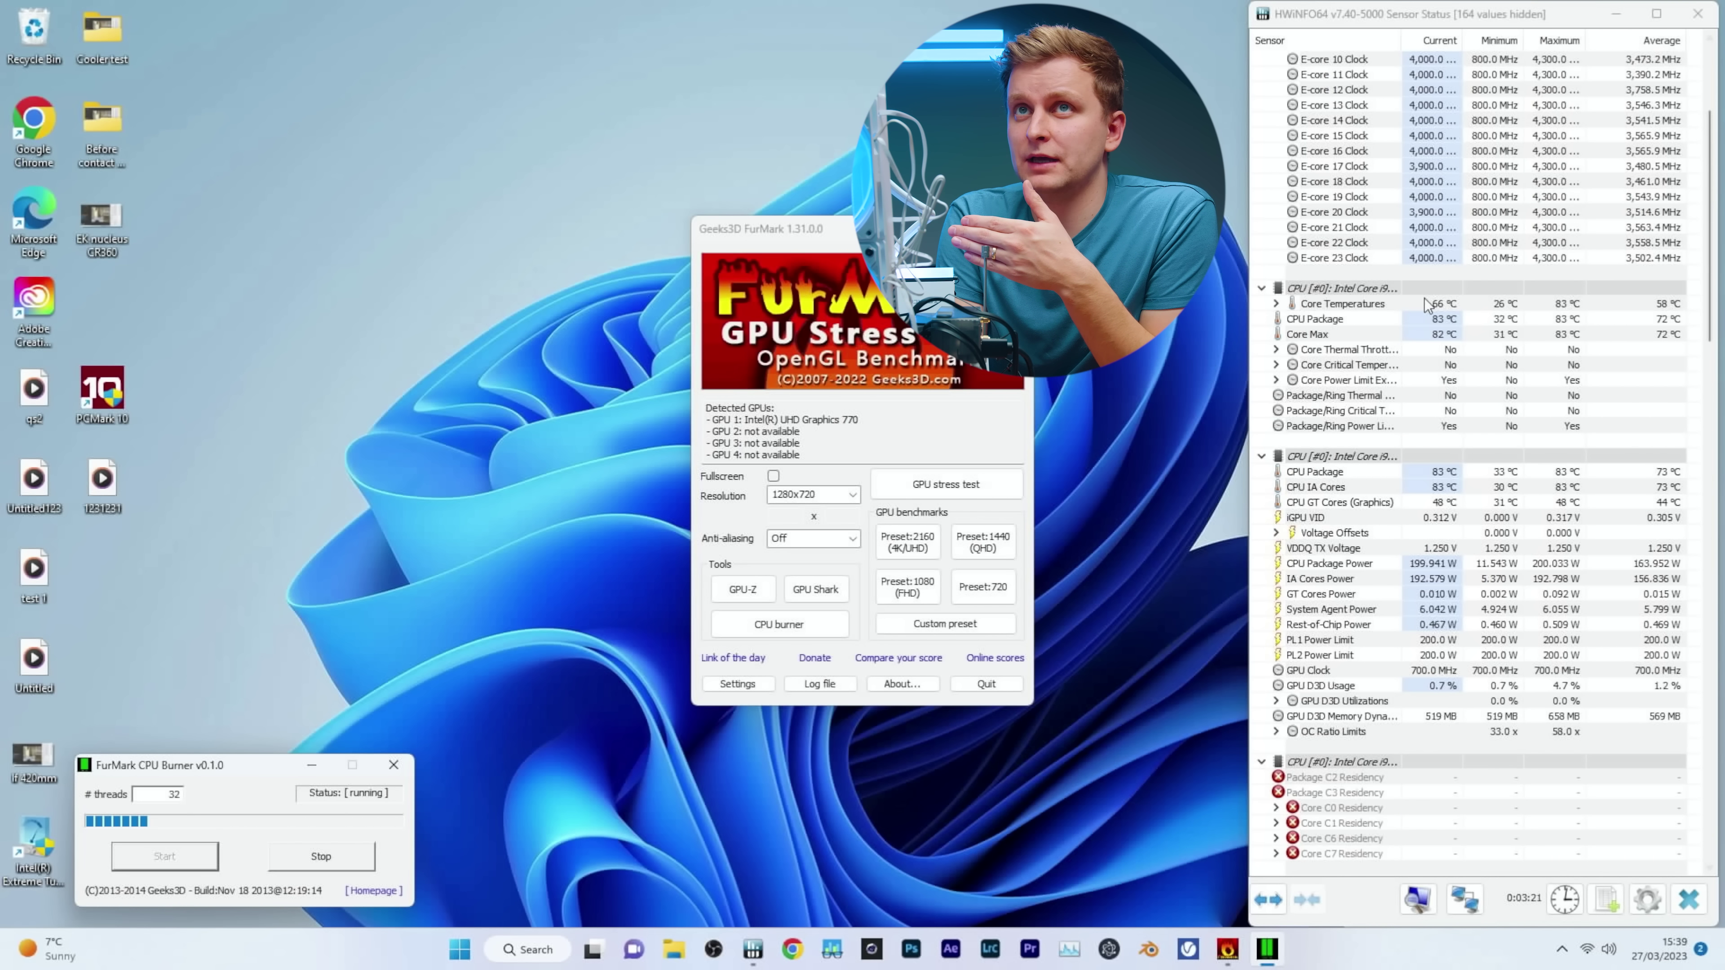
pyautogui.scroll(-20, 1426, 304)
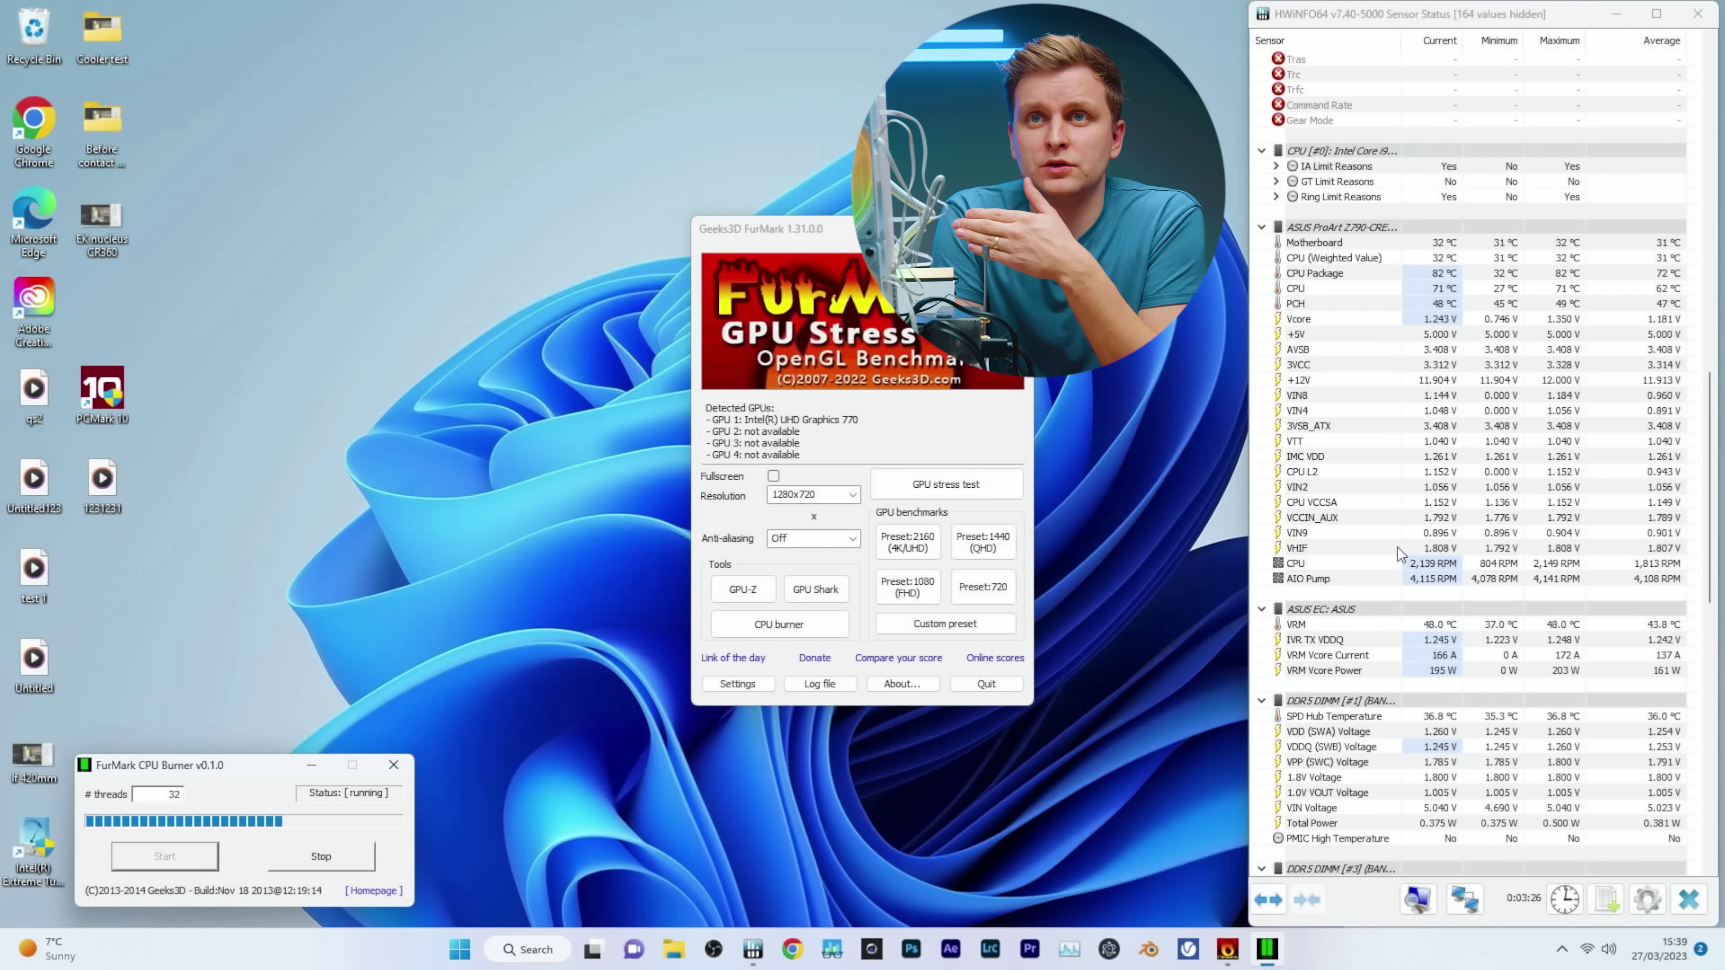
pyautogui.scroll(-9, 1410, 587)
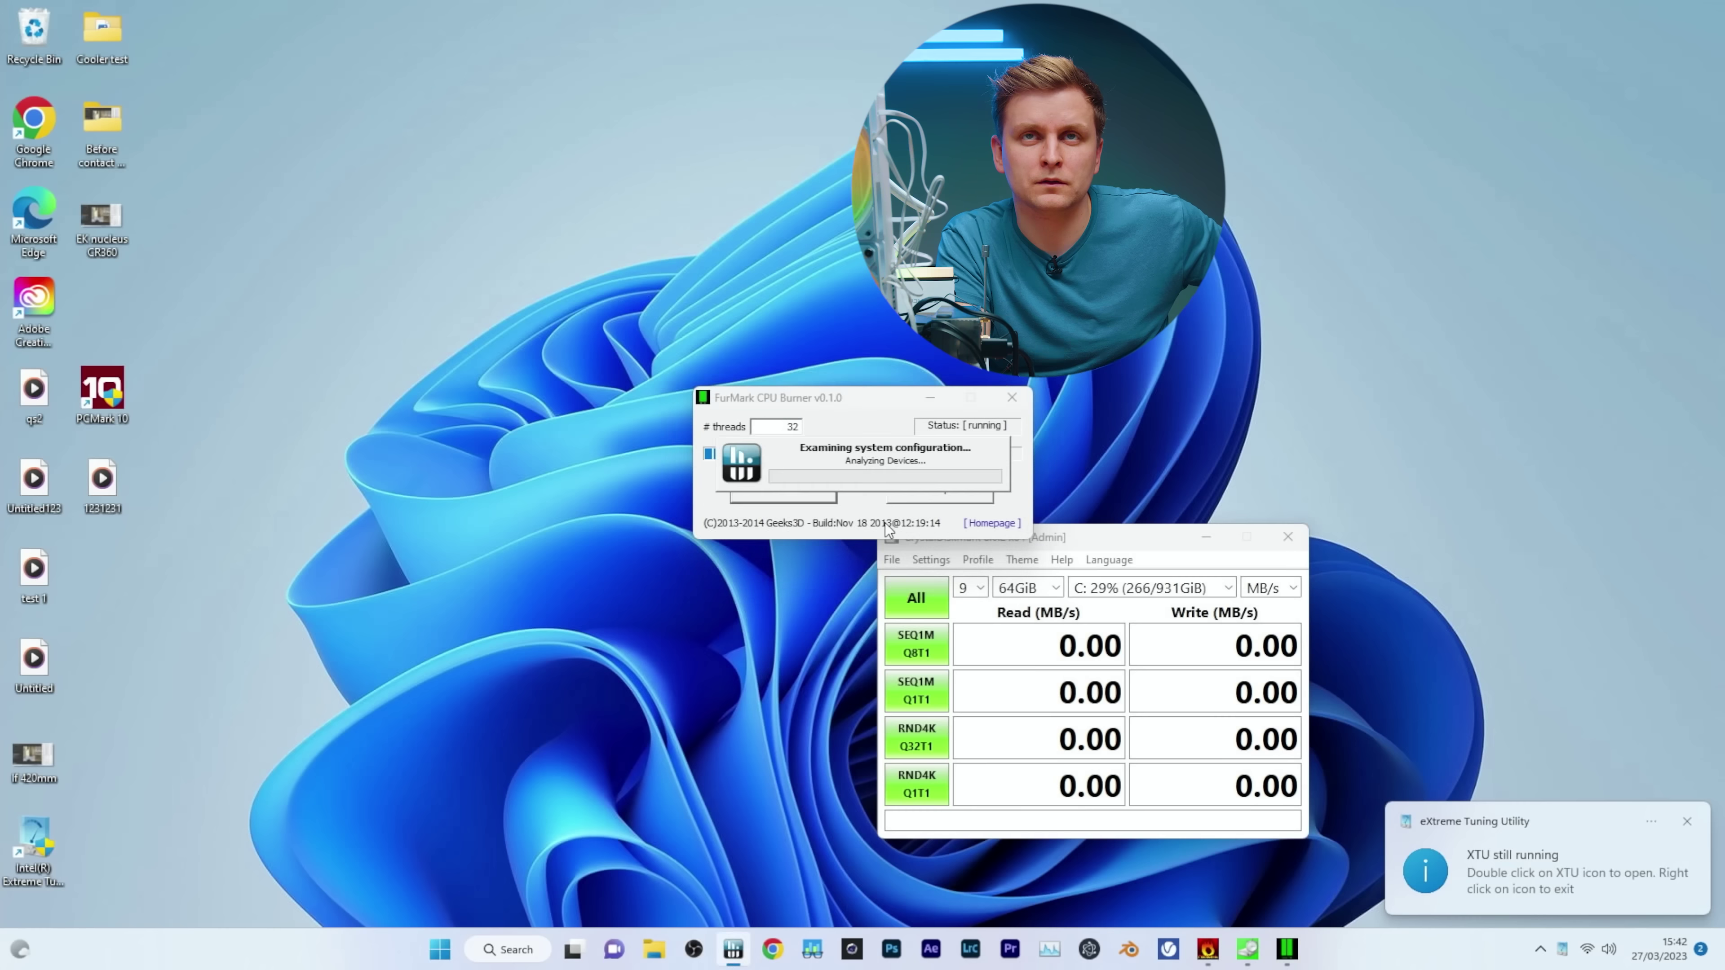
# Leave CrystalDiskMark ready with 9 runs of 64GiB on drive C:.
pyautogui.moveTo(1439, 539)
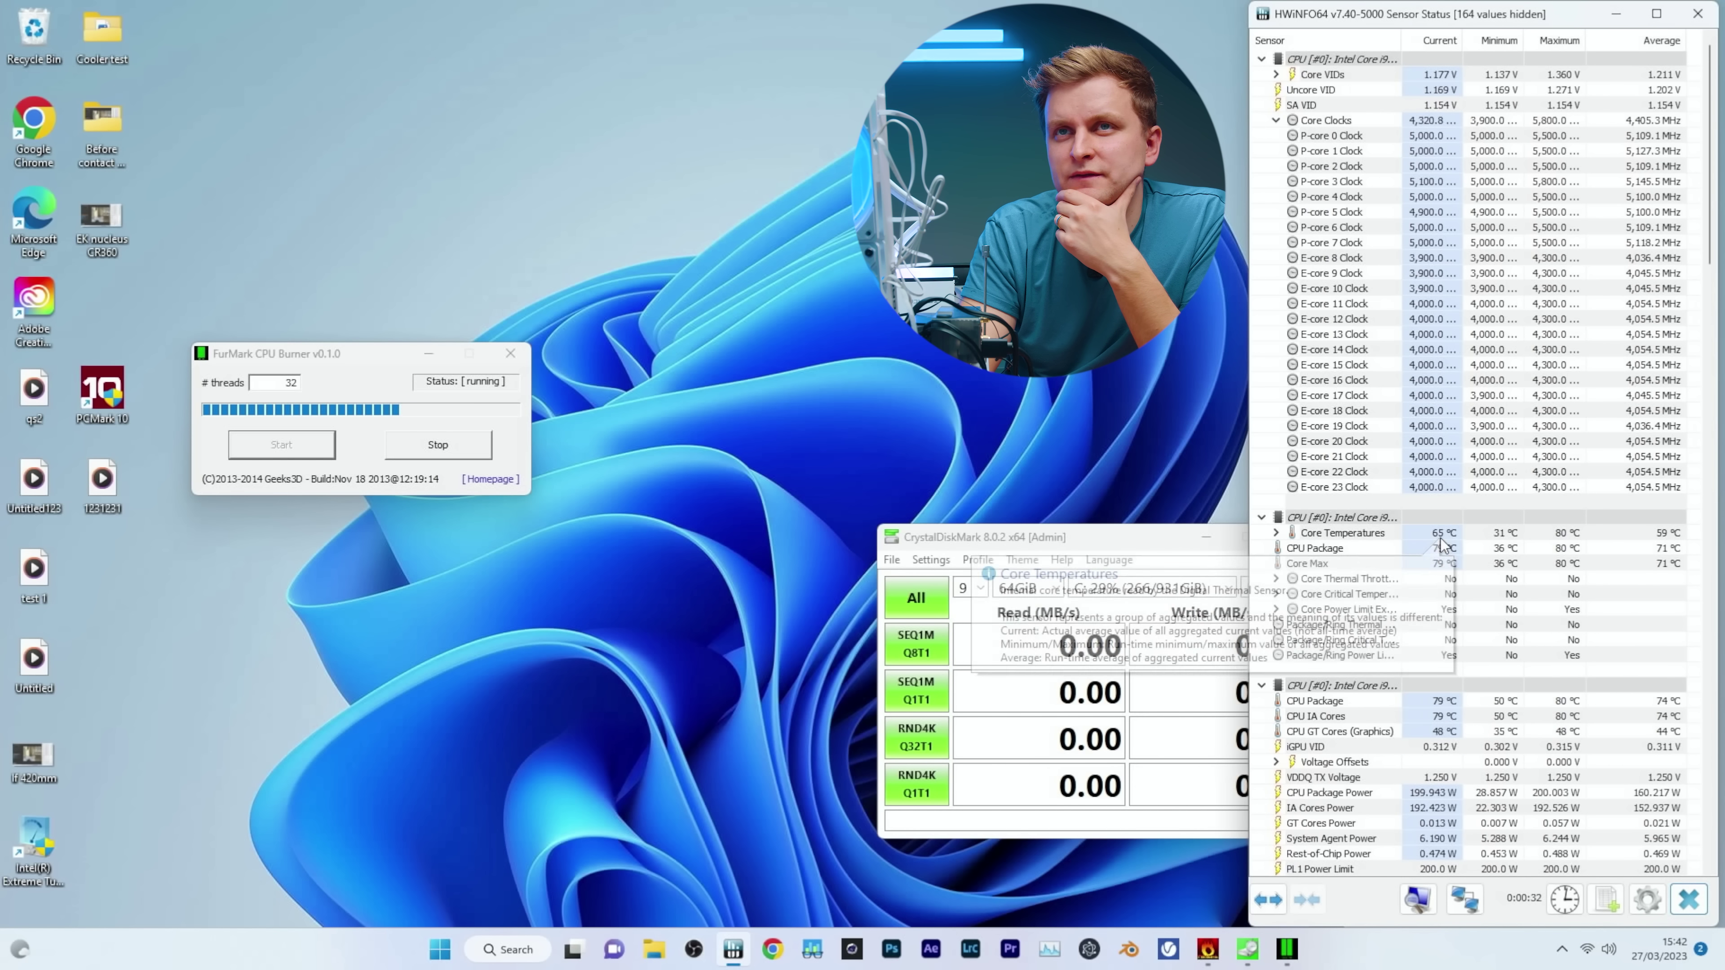
# Scroll HWiNFO64 to the S.M.A.R.T. sections and read the Samsung SSD temperatures: 43 °C and 30 °C.
pyautogui.moveTo(1609, 619)
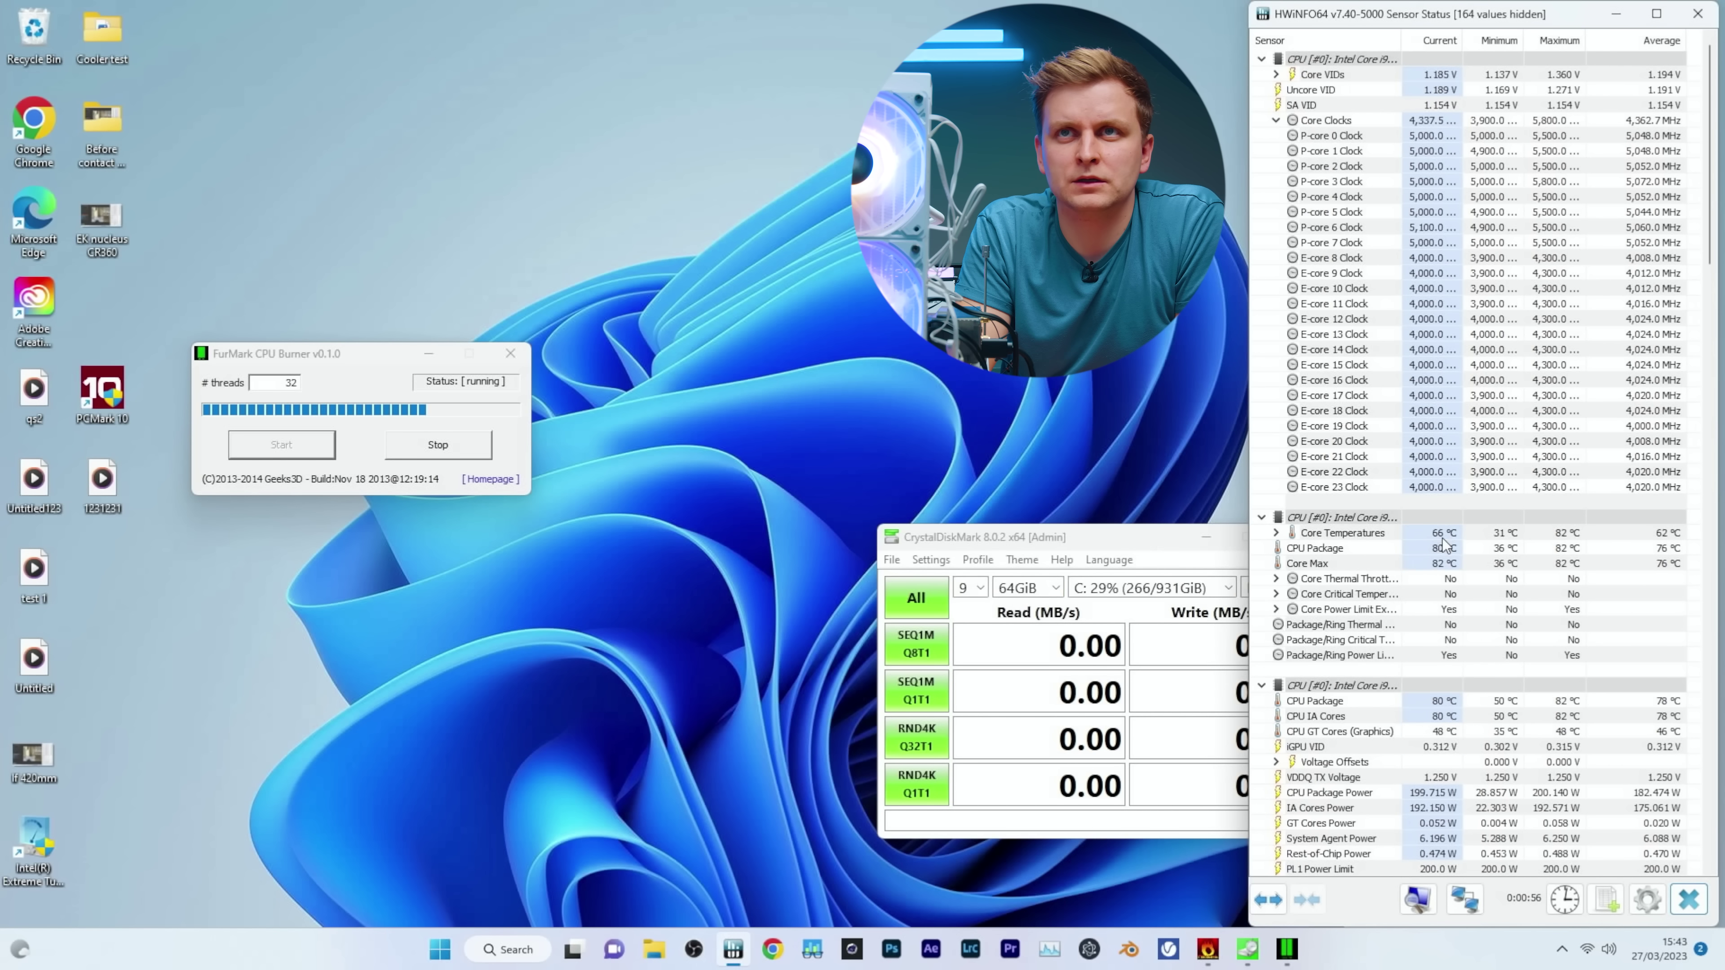
pyautogui.moveTo(1442, 538)
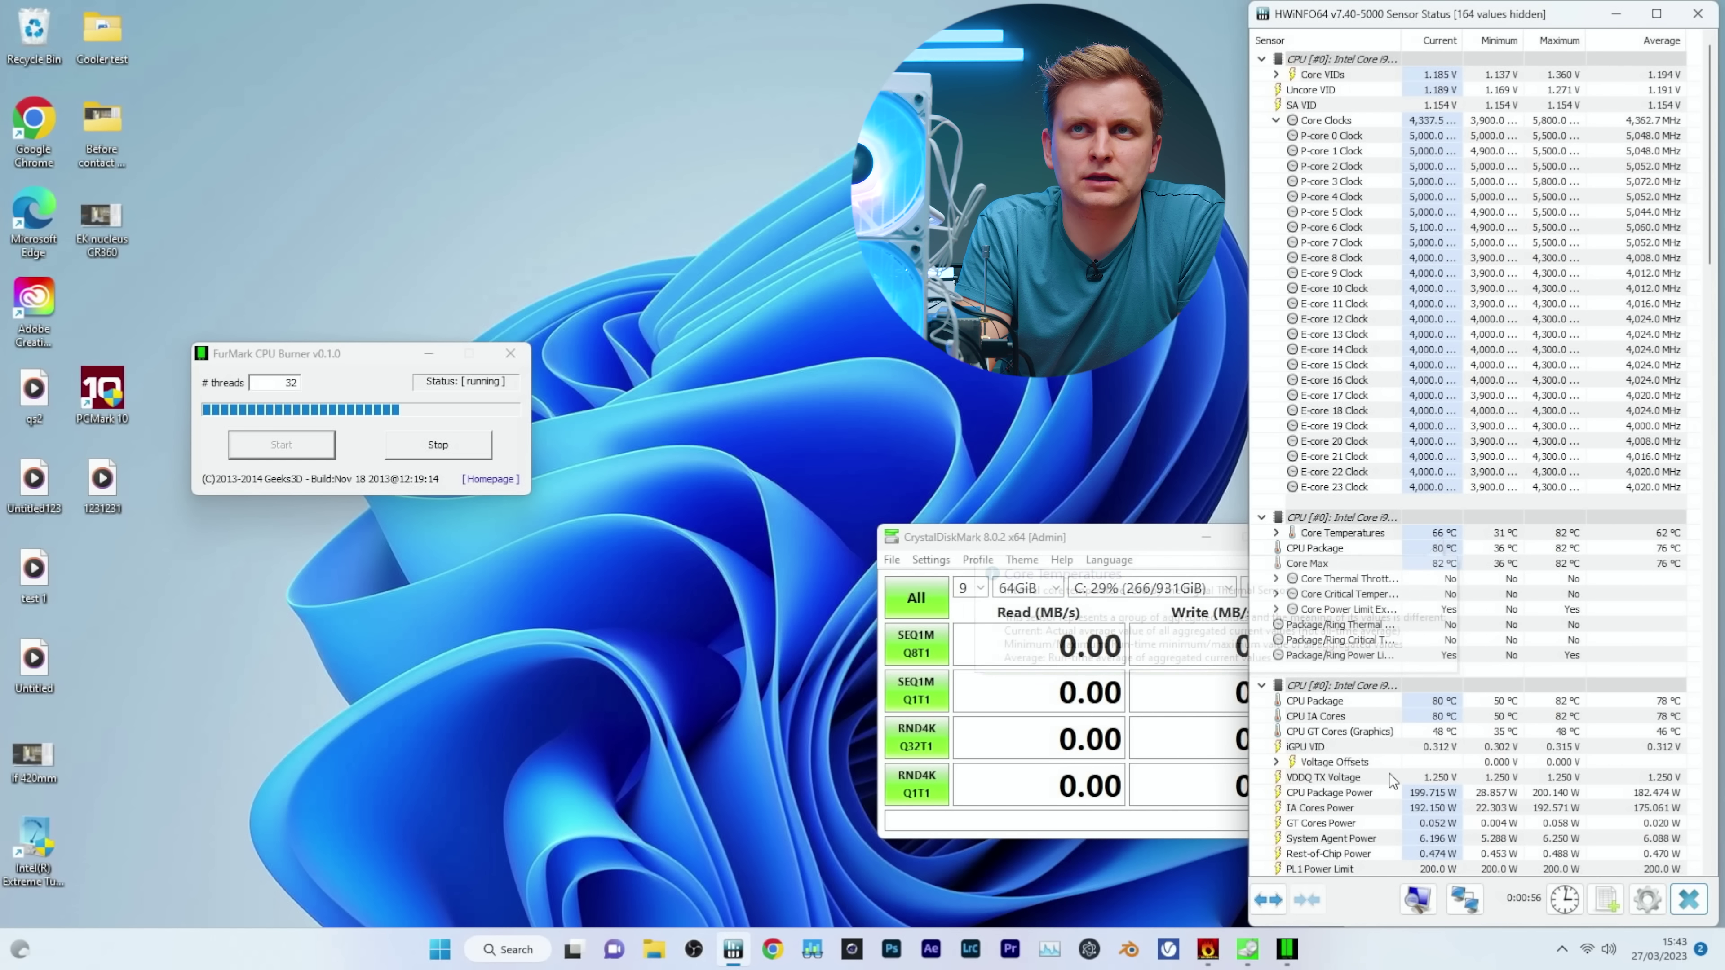
pyautogui.scroll(-6, 1469, 681)
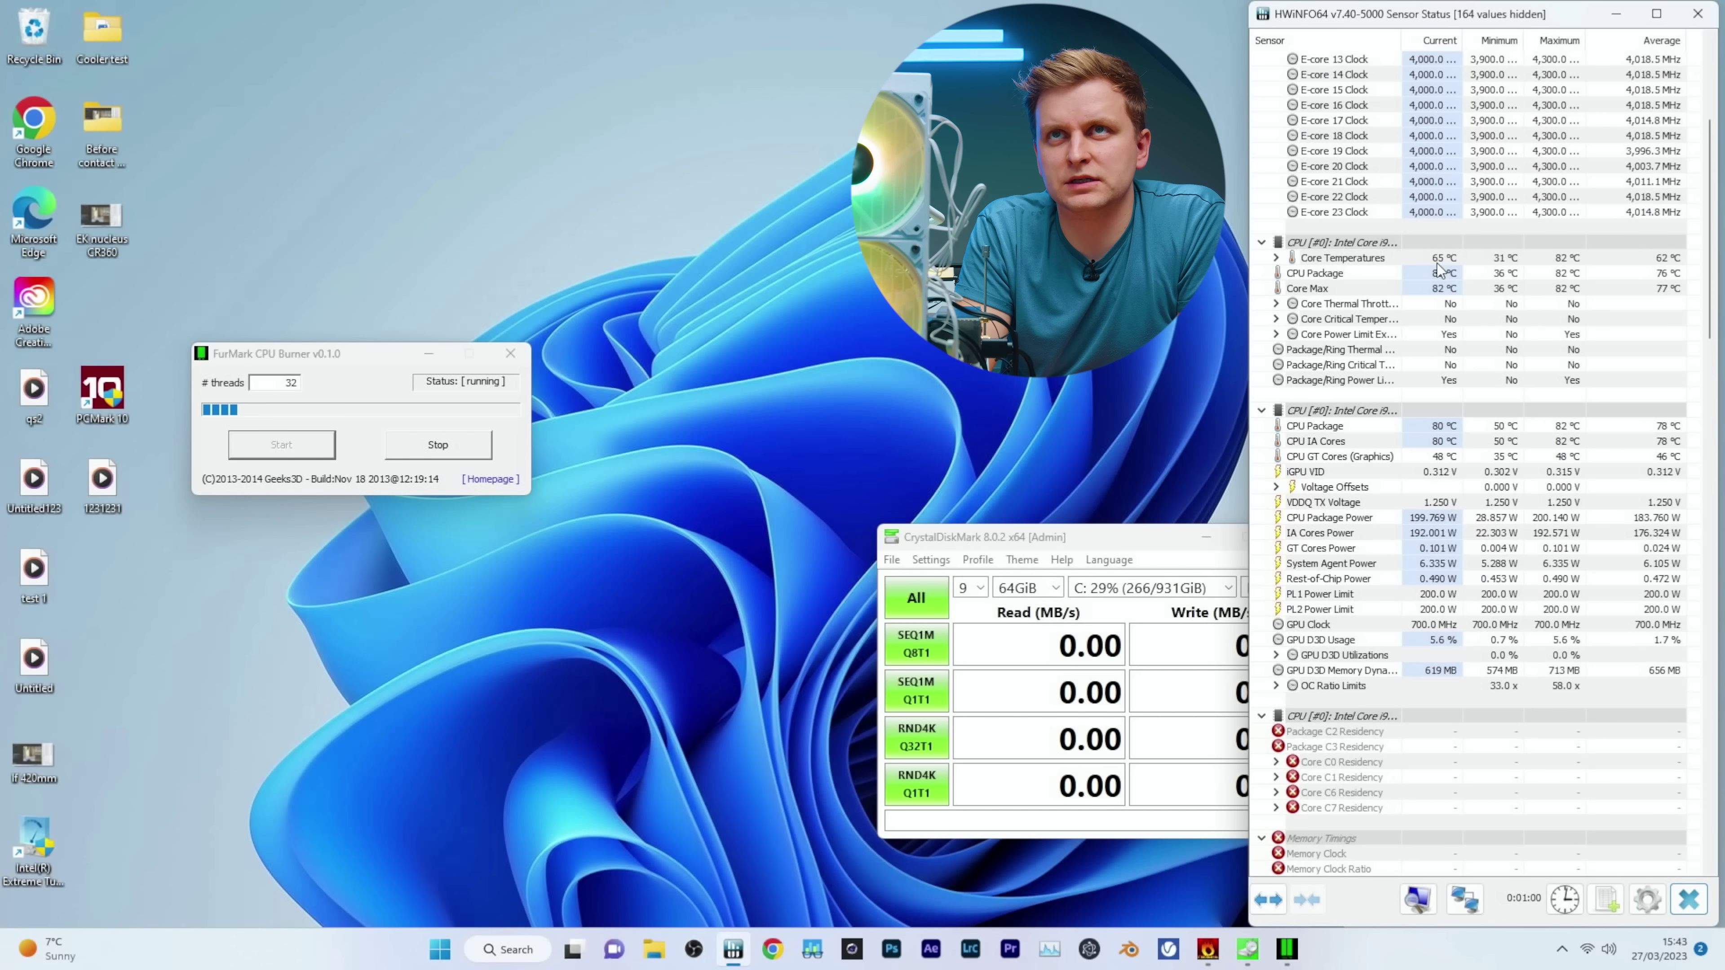
pyautogui.scroll(-17, 1528, 611)
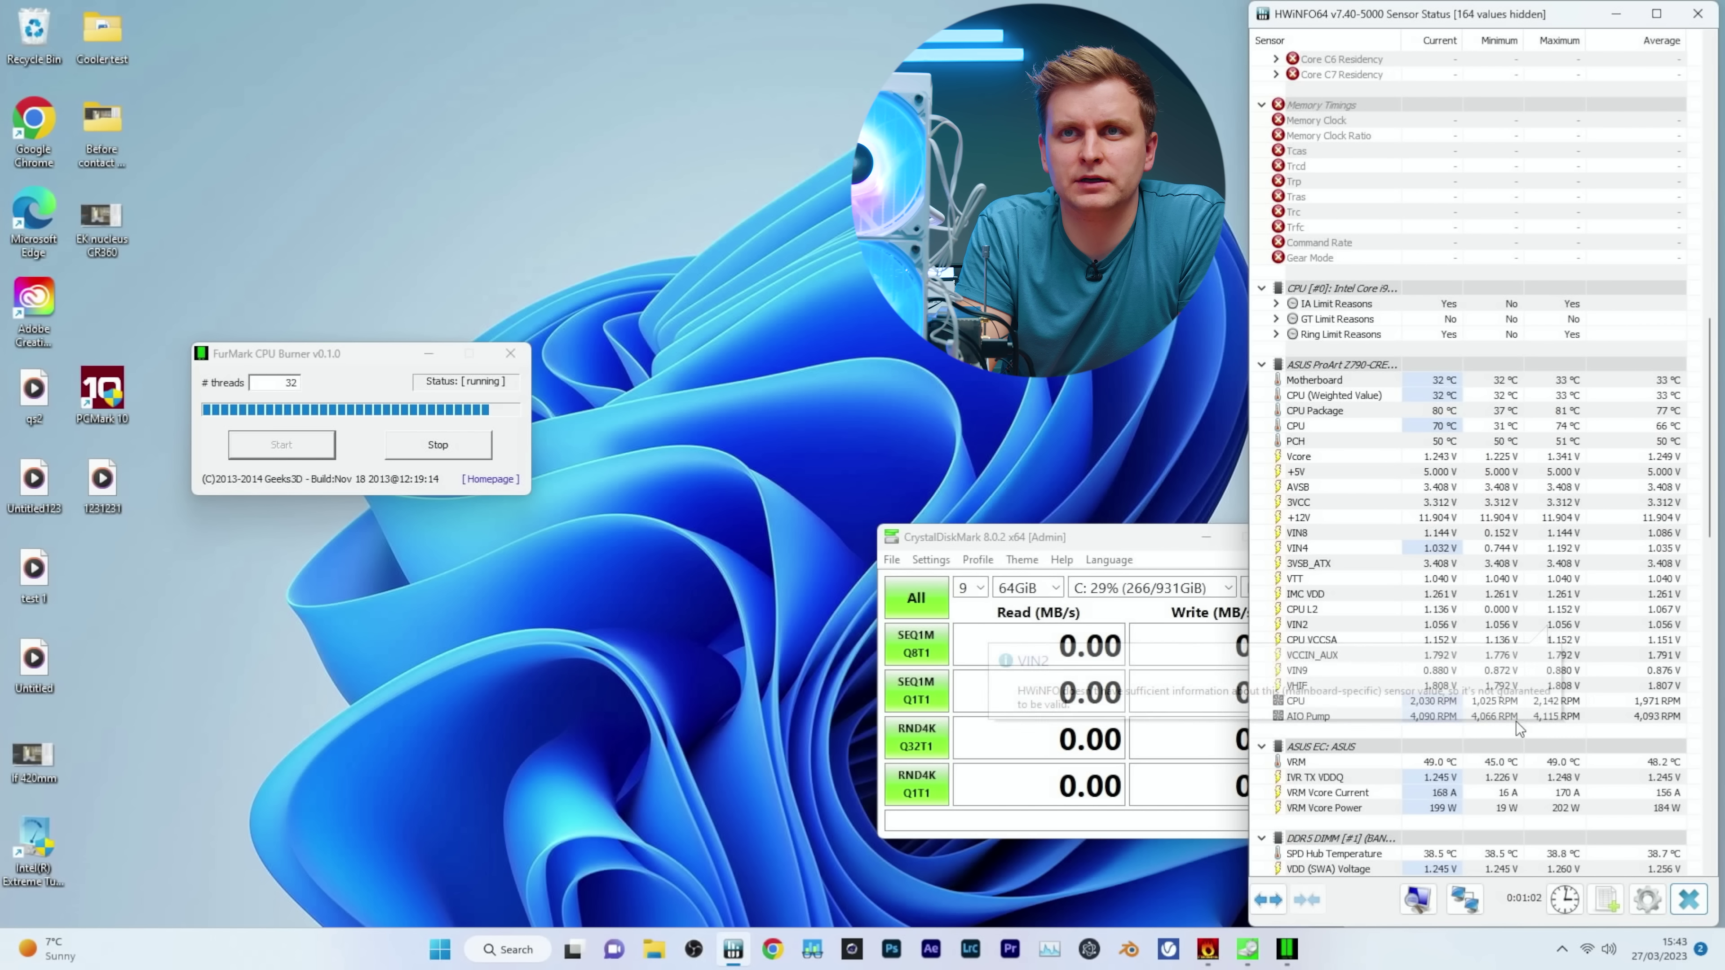
pyautogui.scroll(-12, 1516, 728)
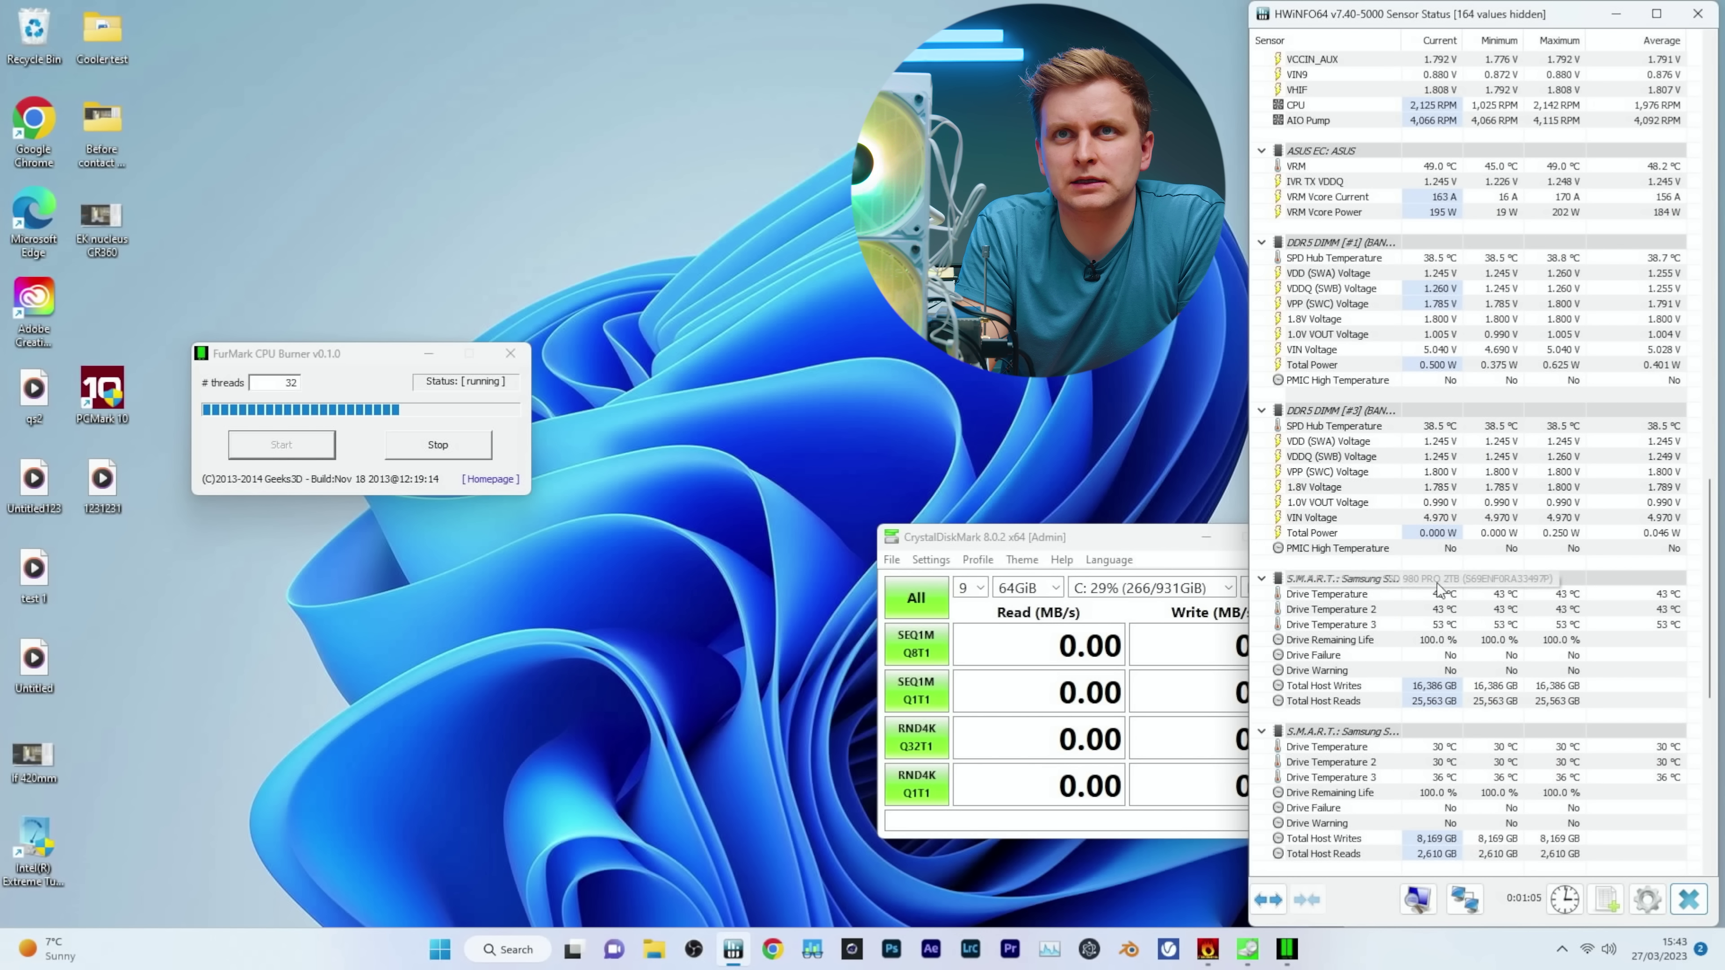
pyautogui.scroll(-4, 1375, 552)
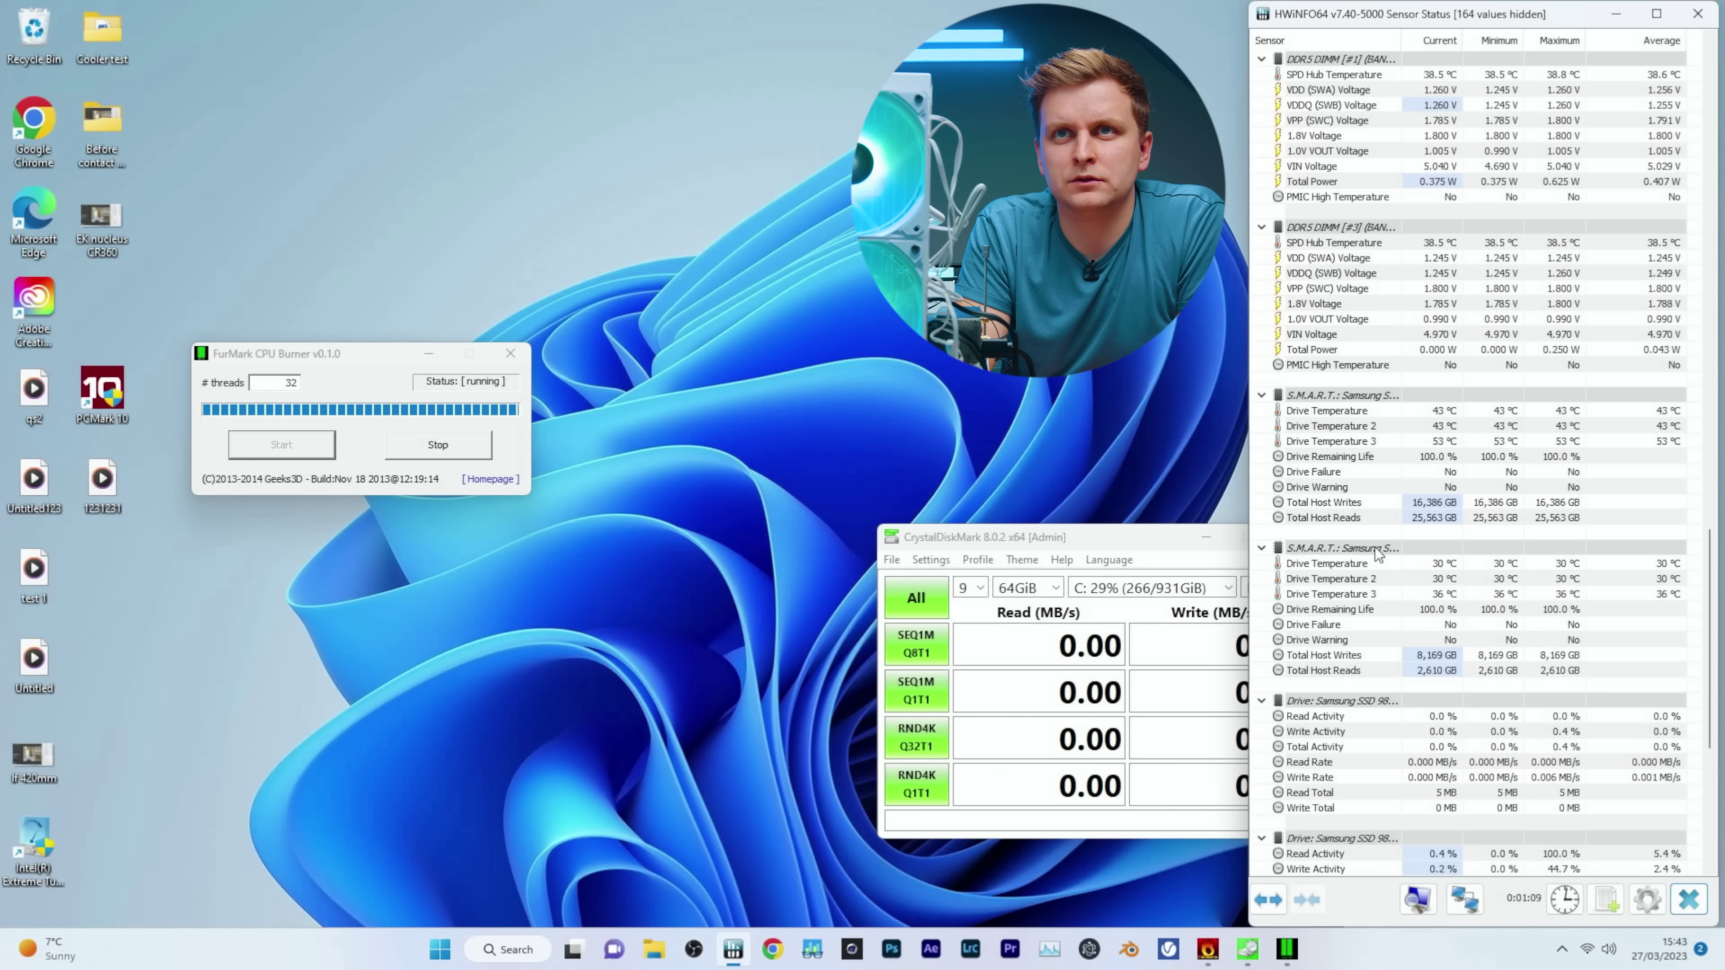
pyautogui.moveTo(1375, 551)
pyautogui.moveTo(1459, 570)
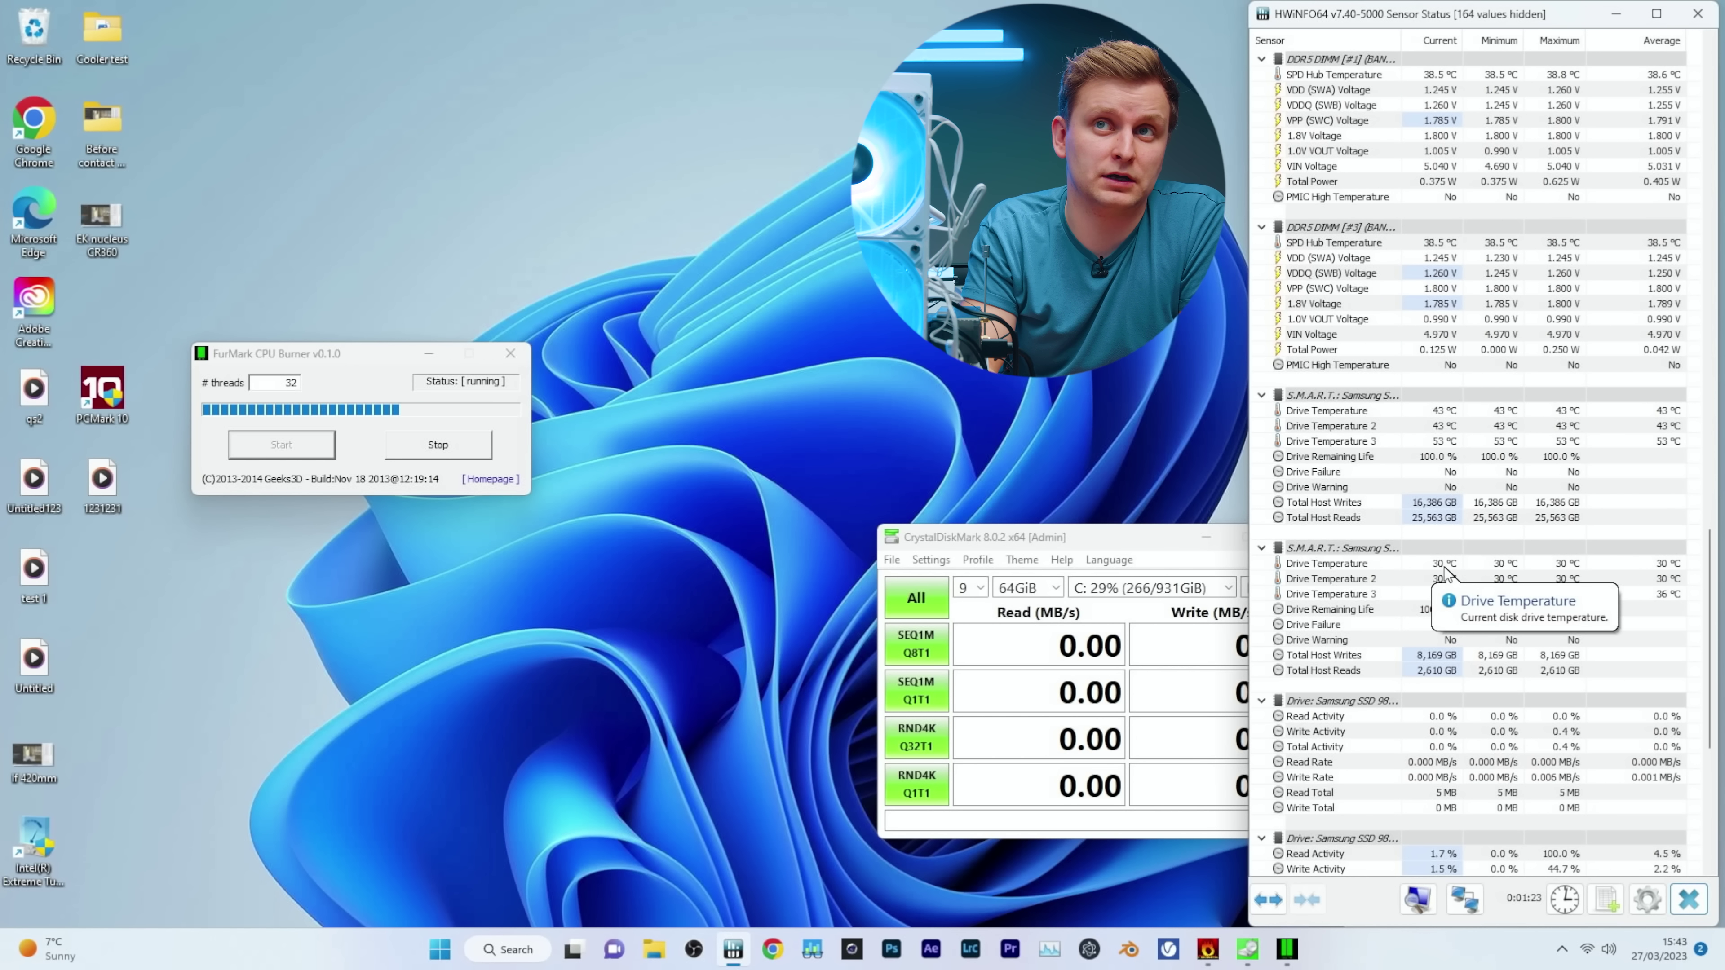
# Start the full CrystalDiskMark run and watch C: disk activity in Task Manager's Performance graphs.
pyautogui.click(917, 600)
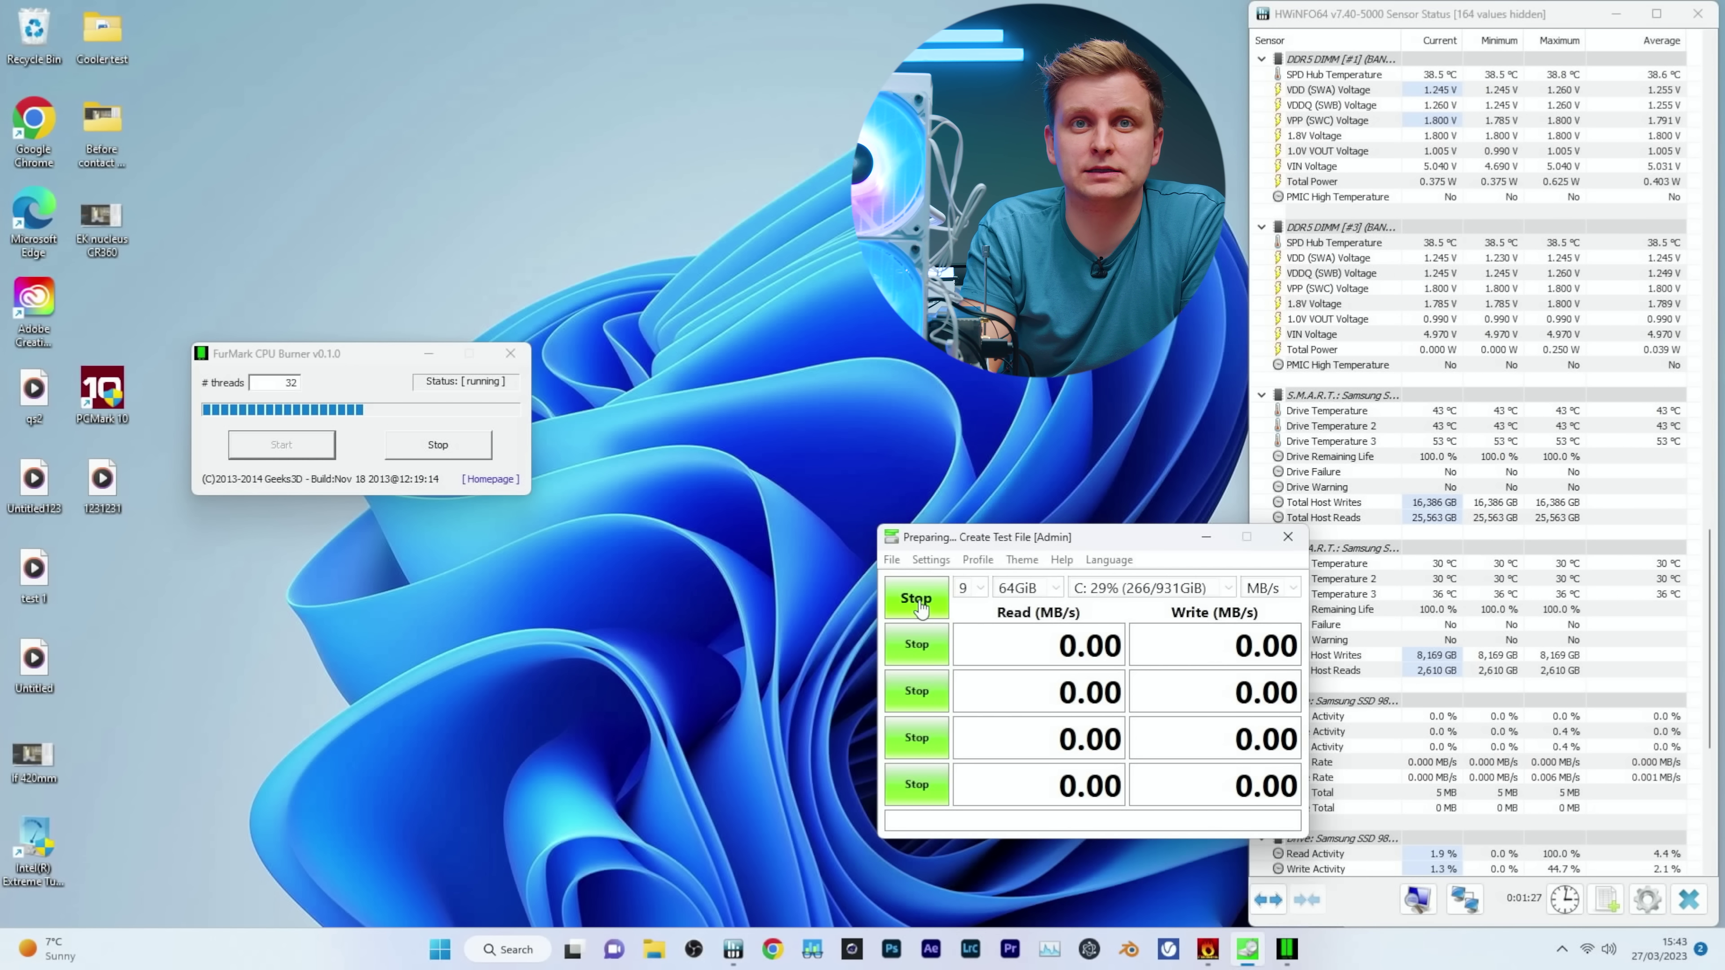
pyautogui.hotkey('ctrl', 'shift', 'Escape')
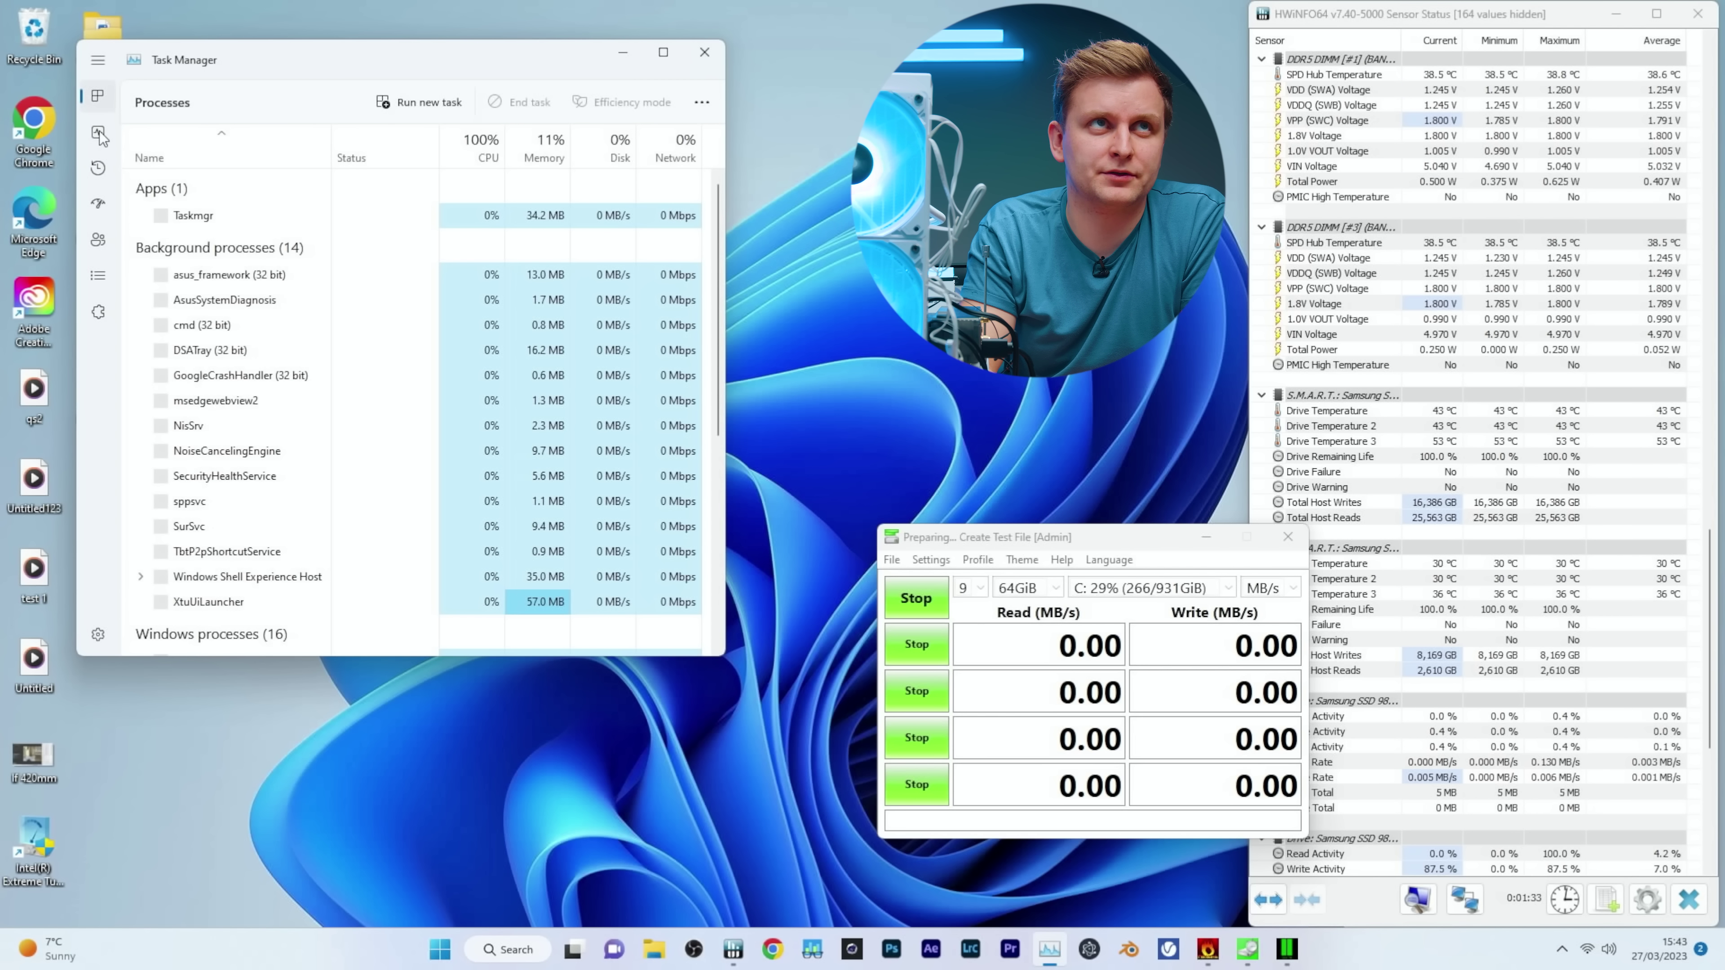
pyautogui.click(98, 134)
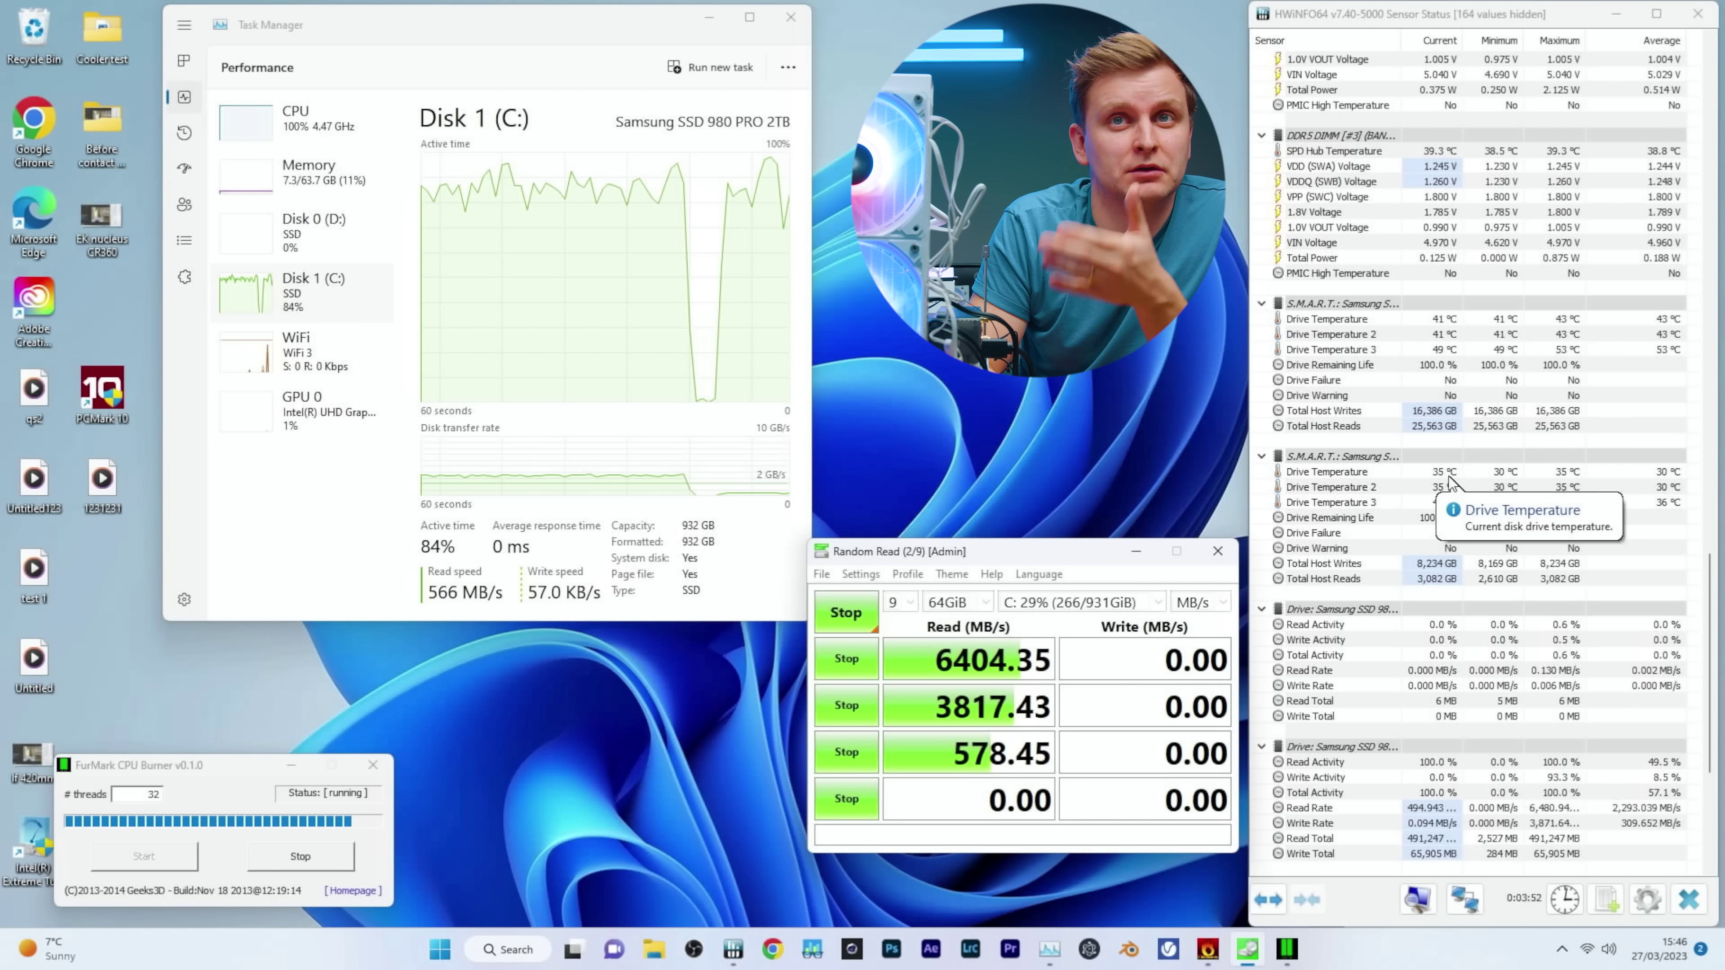
# Scroll HWiNFO64 through the CPU sensors and back to the S.M.A.R.T. temperatures, reading 37 °C on the tested SSD.
pyautogui.scroll(15, 1449, 481)
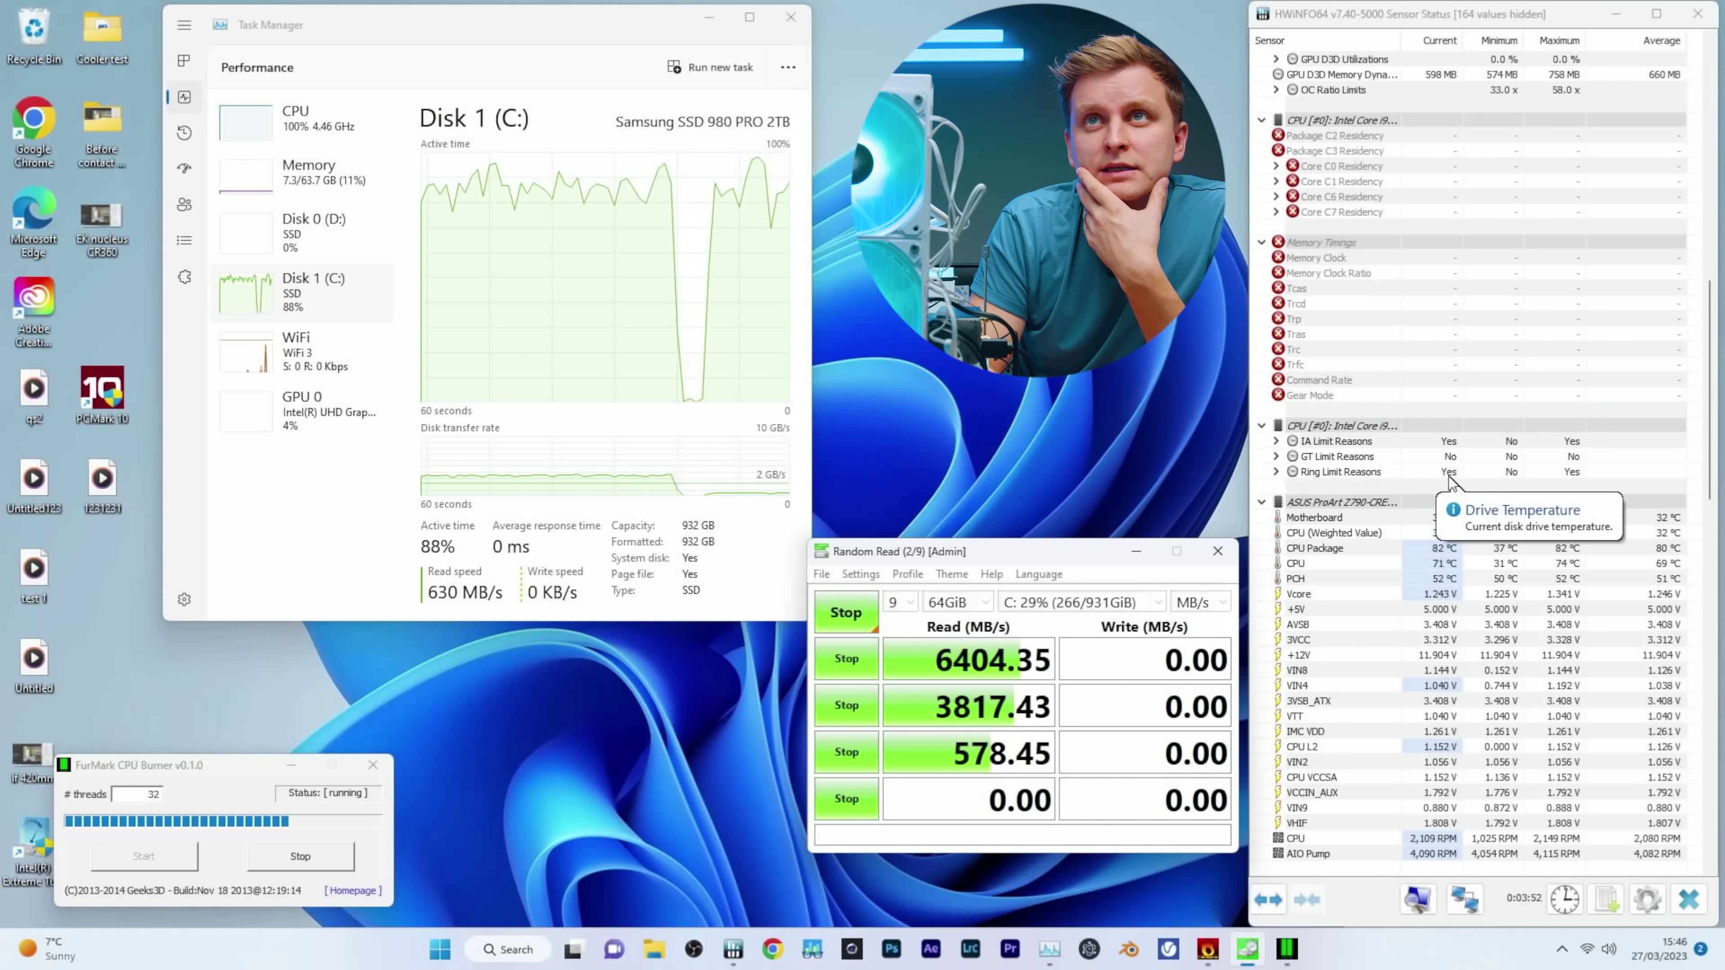
pyautogui.scroll(1, 1449, 481)
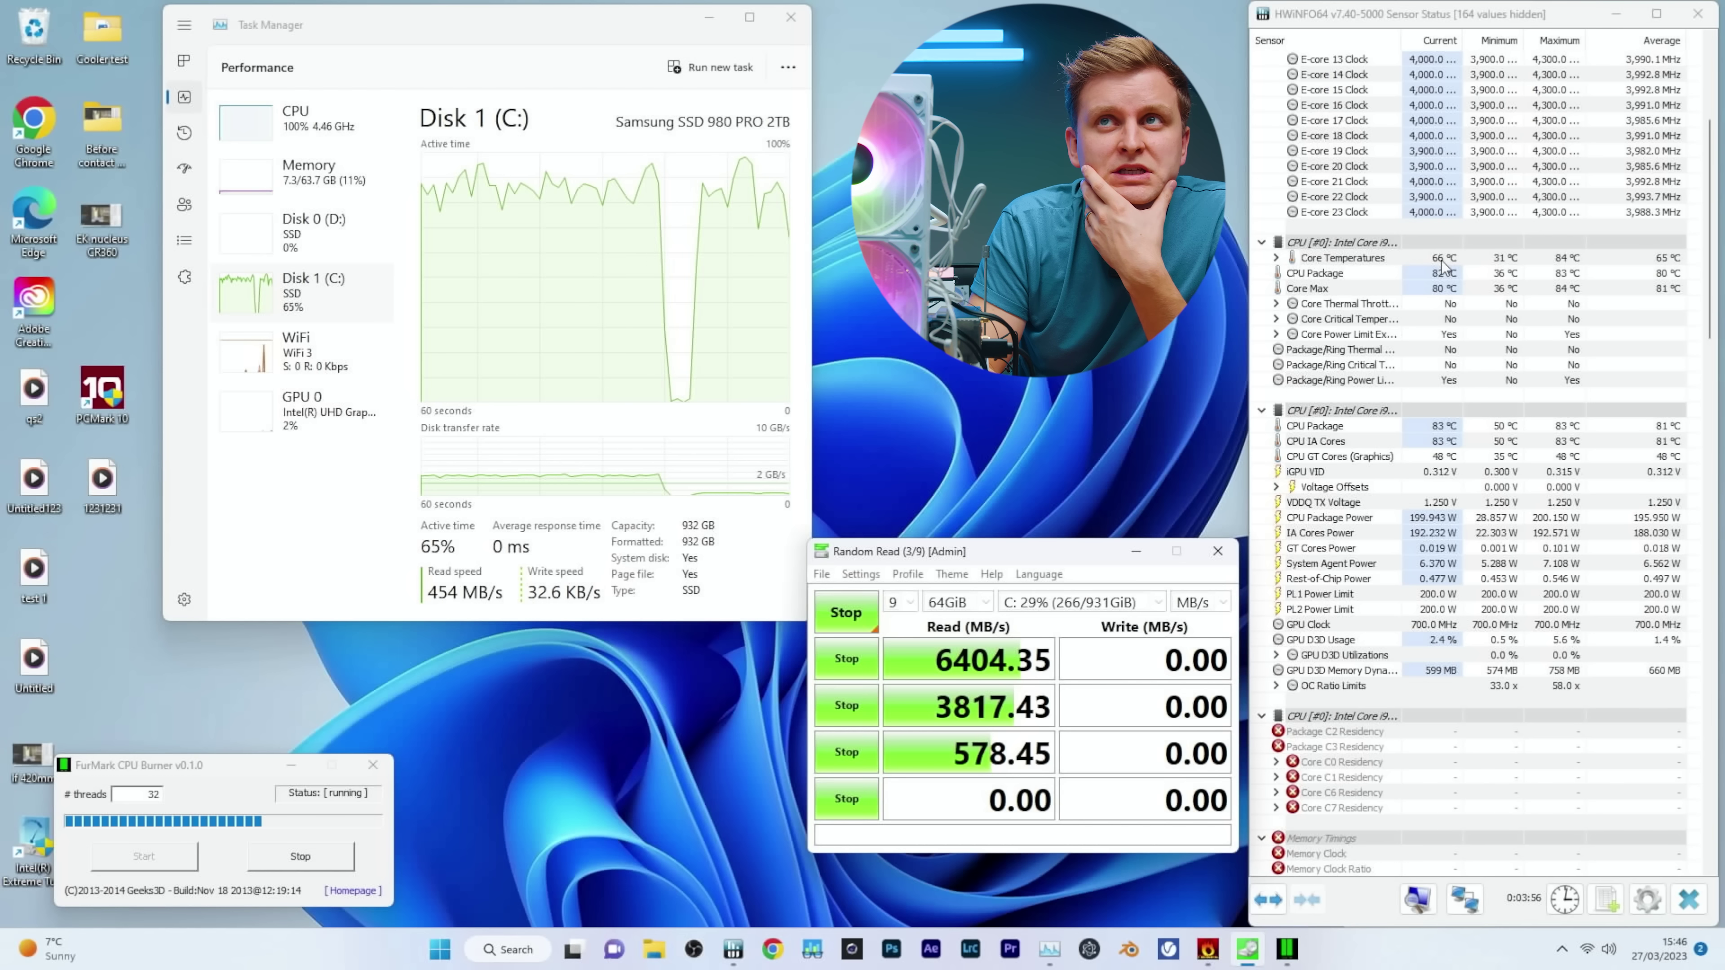
pyautogui.moveTo(1444, 267)
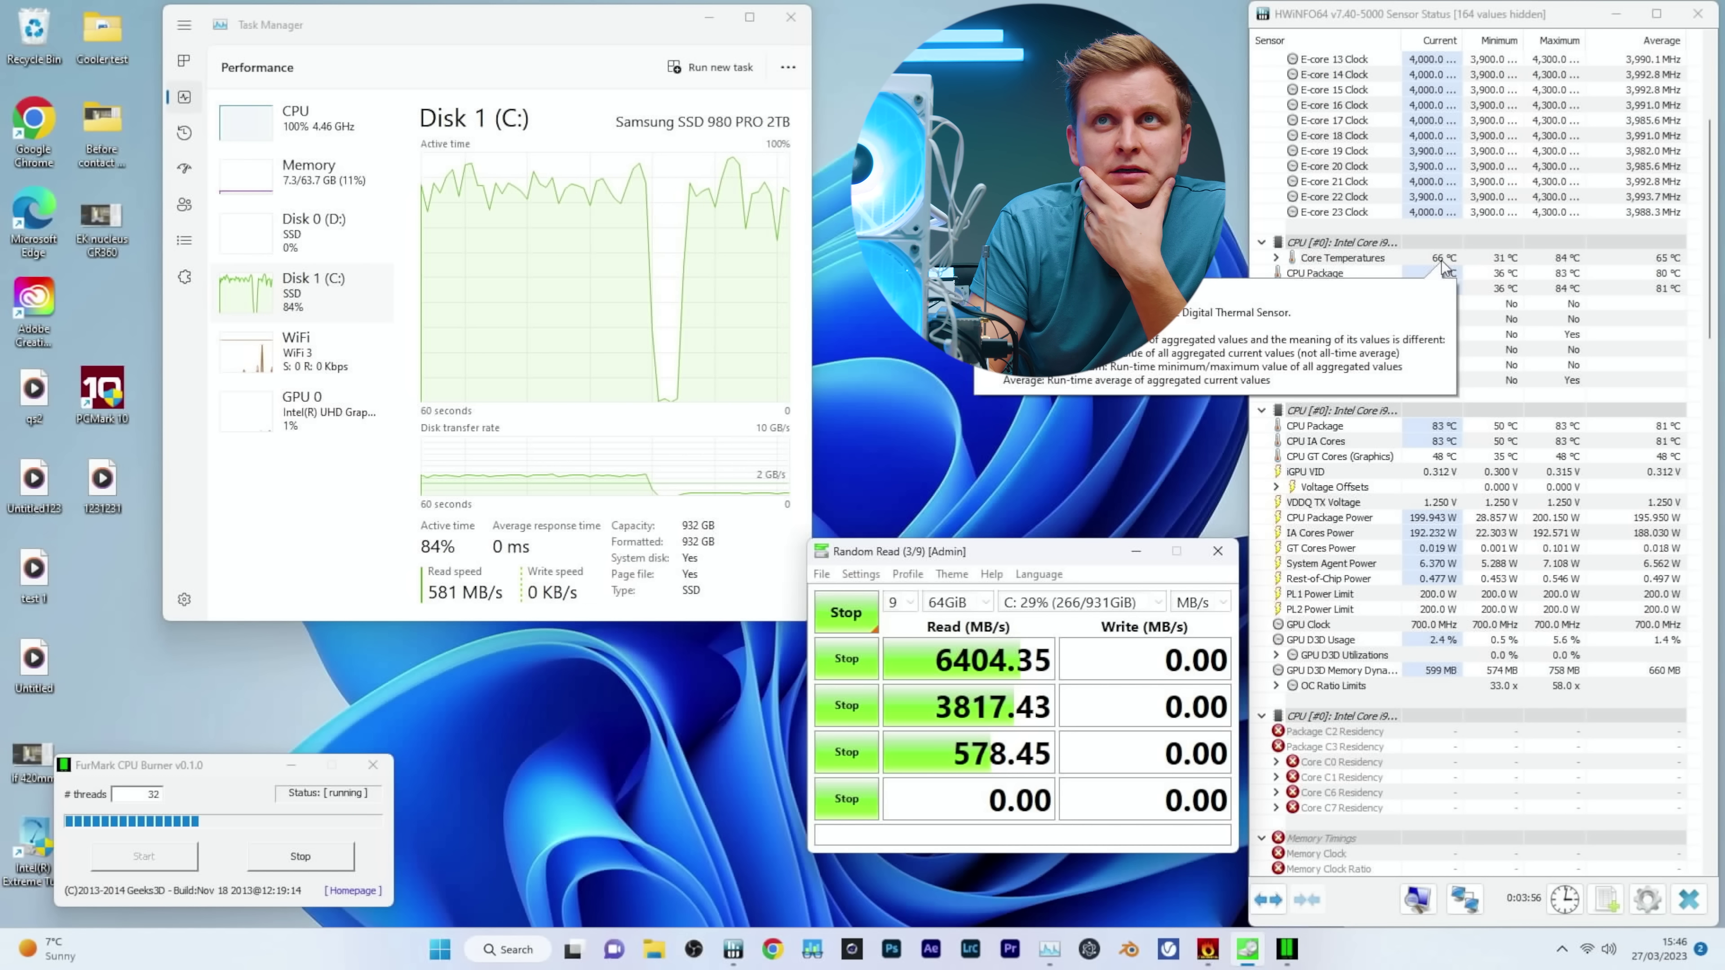
pyautogui.scroll(-6, 1436, 408)
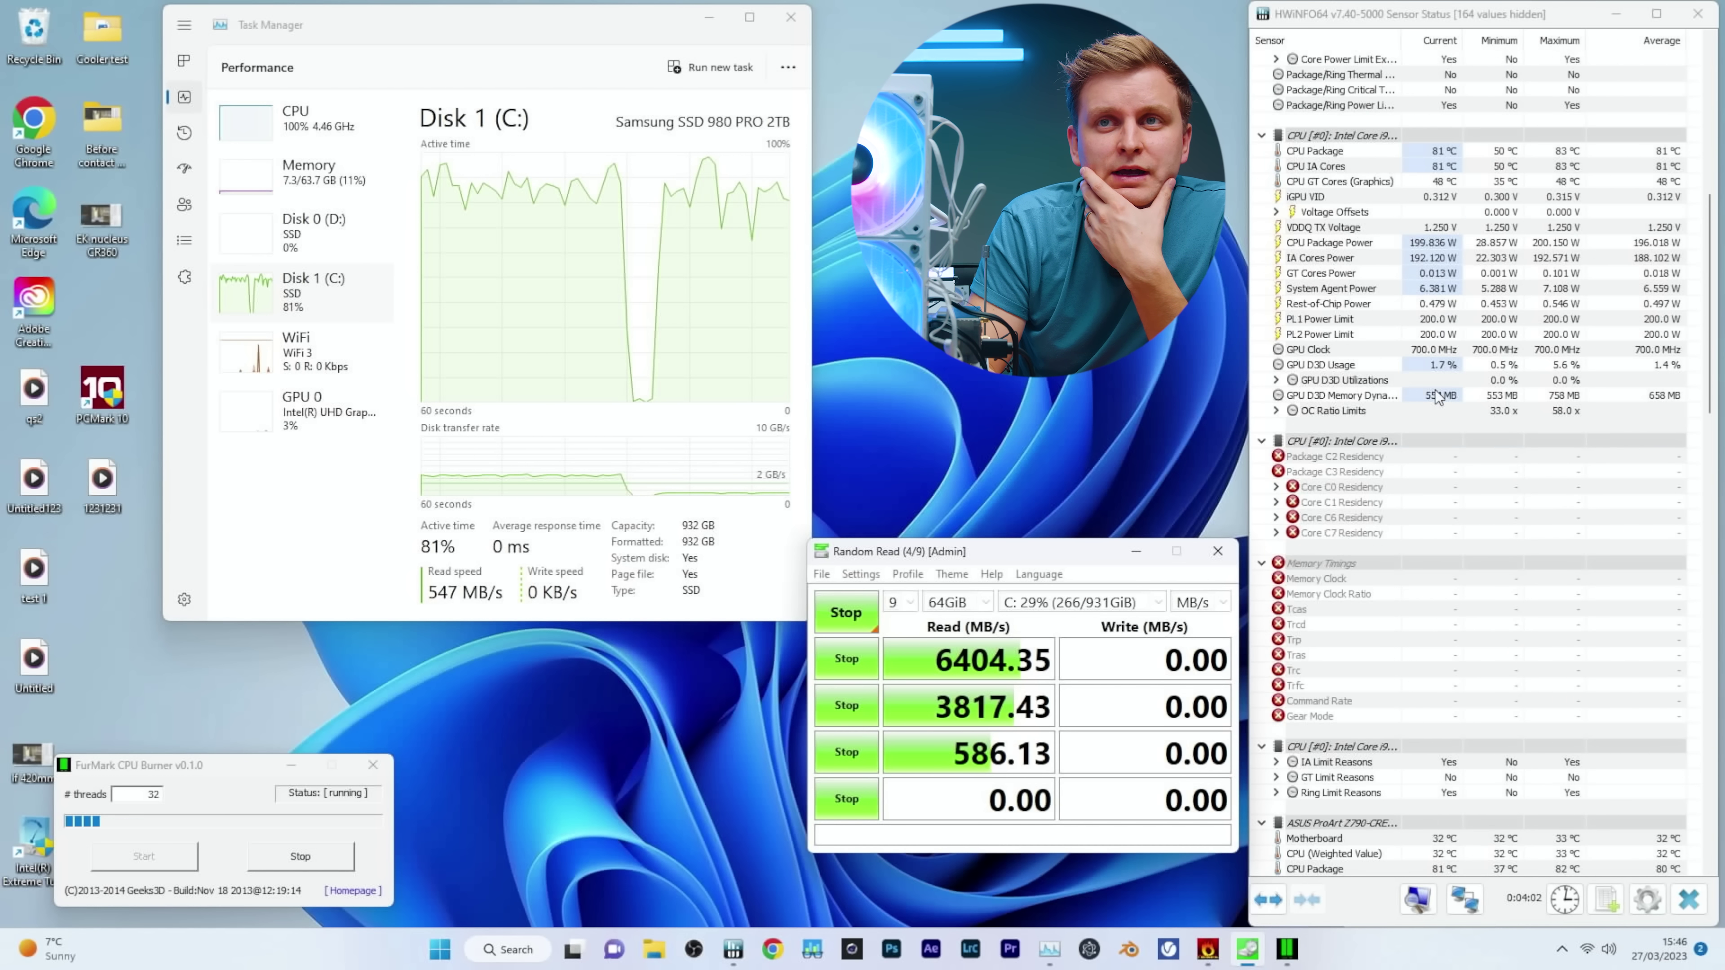
pyautogui.scroll(-15, 1436, 408)
pyautogui.scroll(15, 1477, 613)
pyautogui.scroll(-10, 1606, 233)
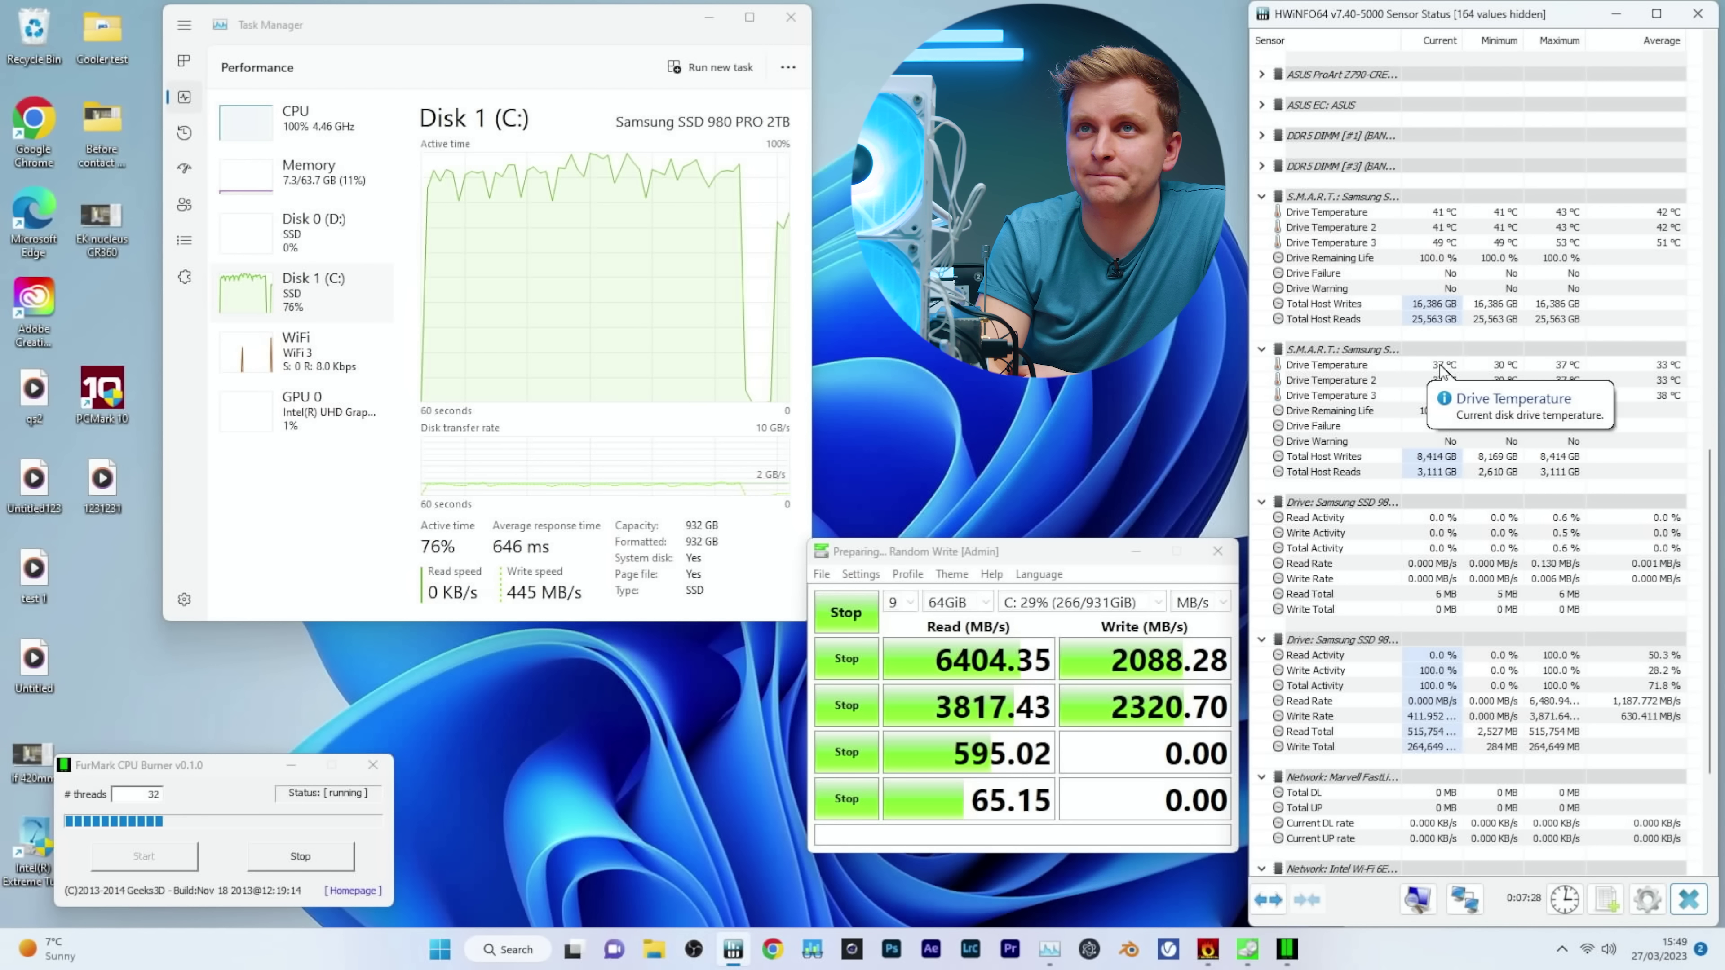
pyautogui.scroll(15, 1419, 476)
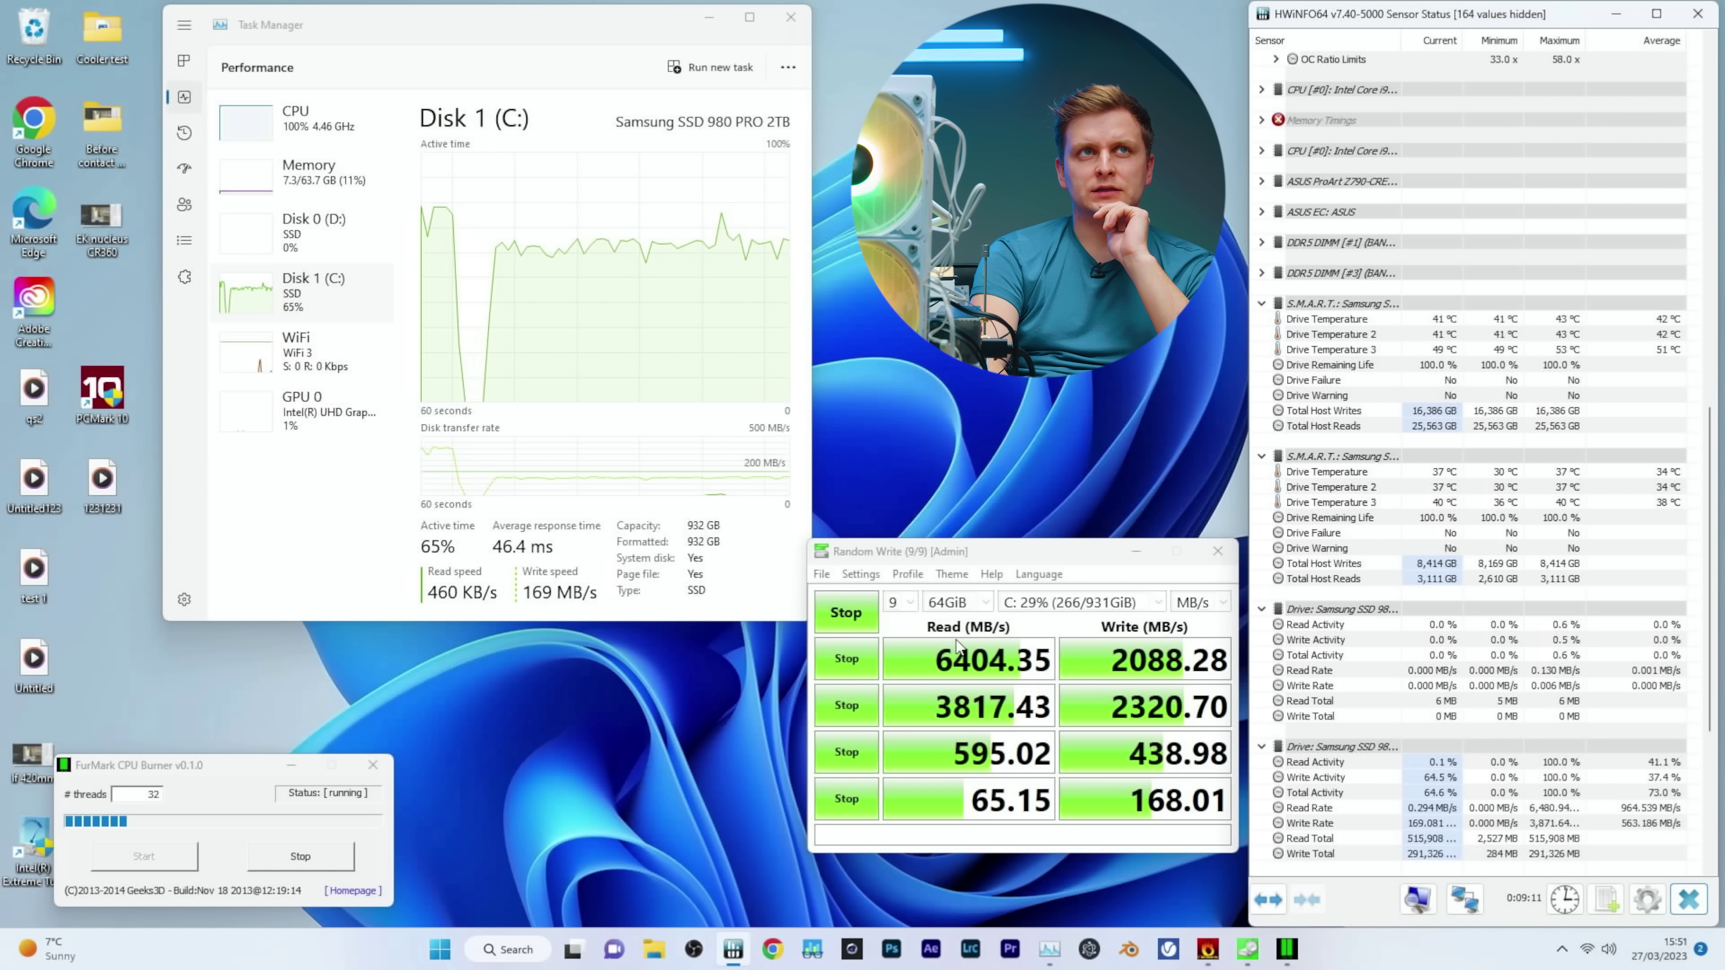
# Stop the benchmark, switch CrystalDiskMark to the Default profile, and restart the All run.
pyautogui.click(847, 613)
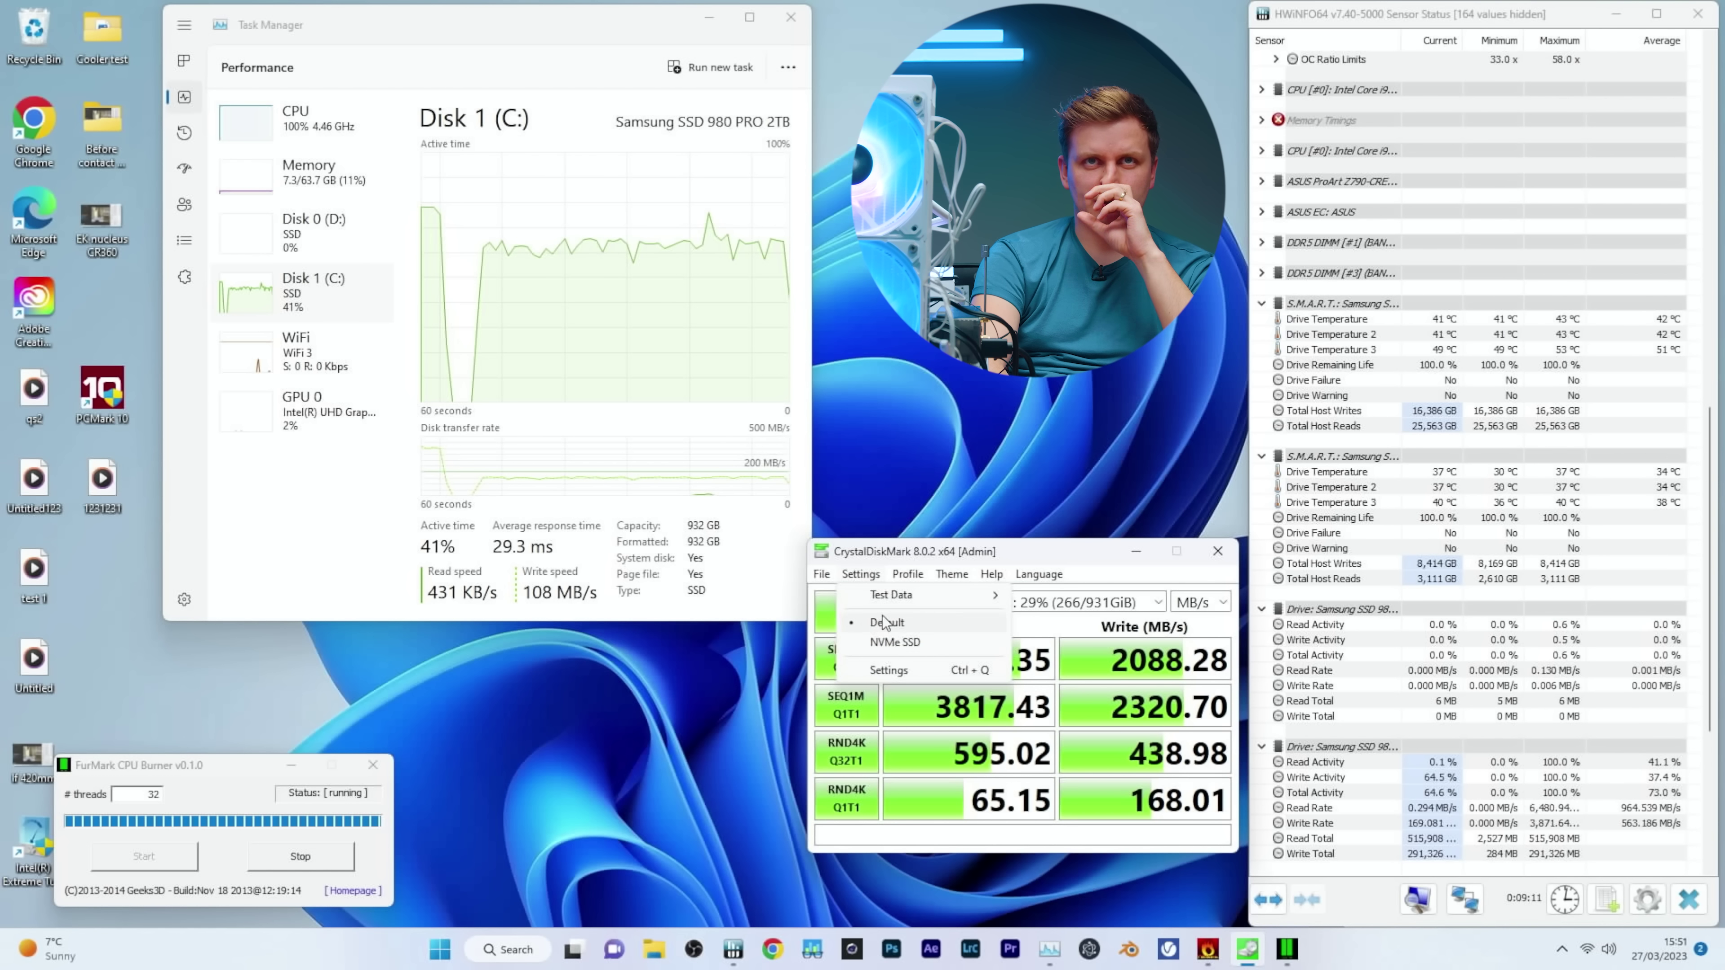
pyautogui.click(885, 623)
pyautogui.click(854, 611)
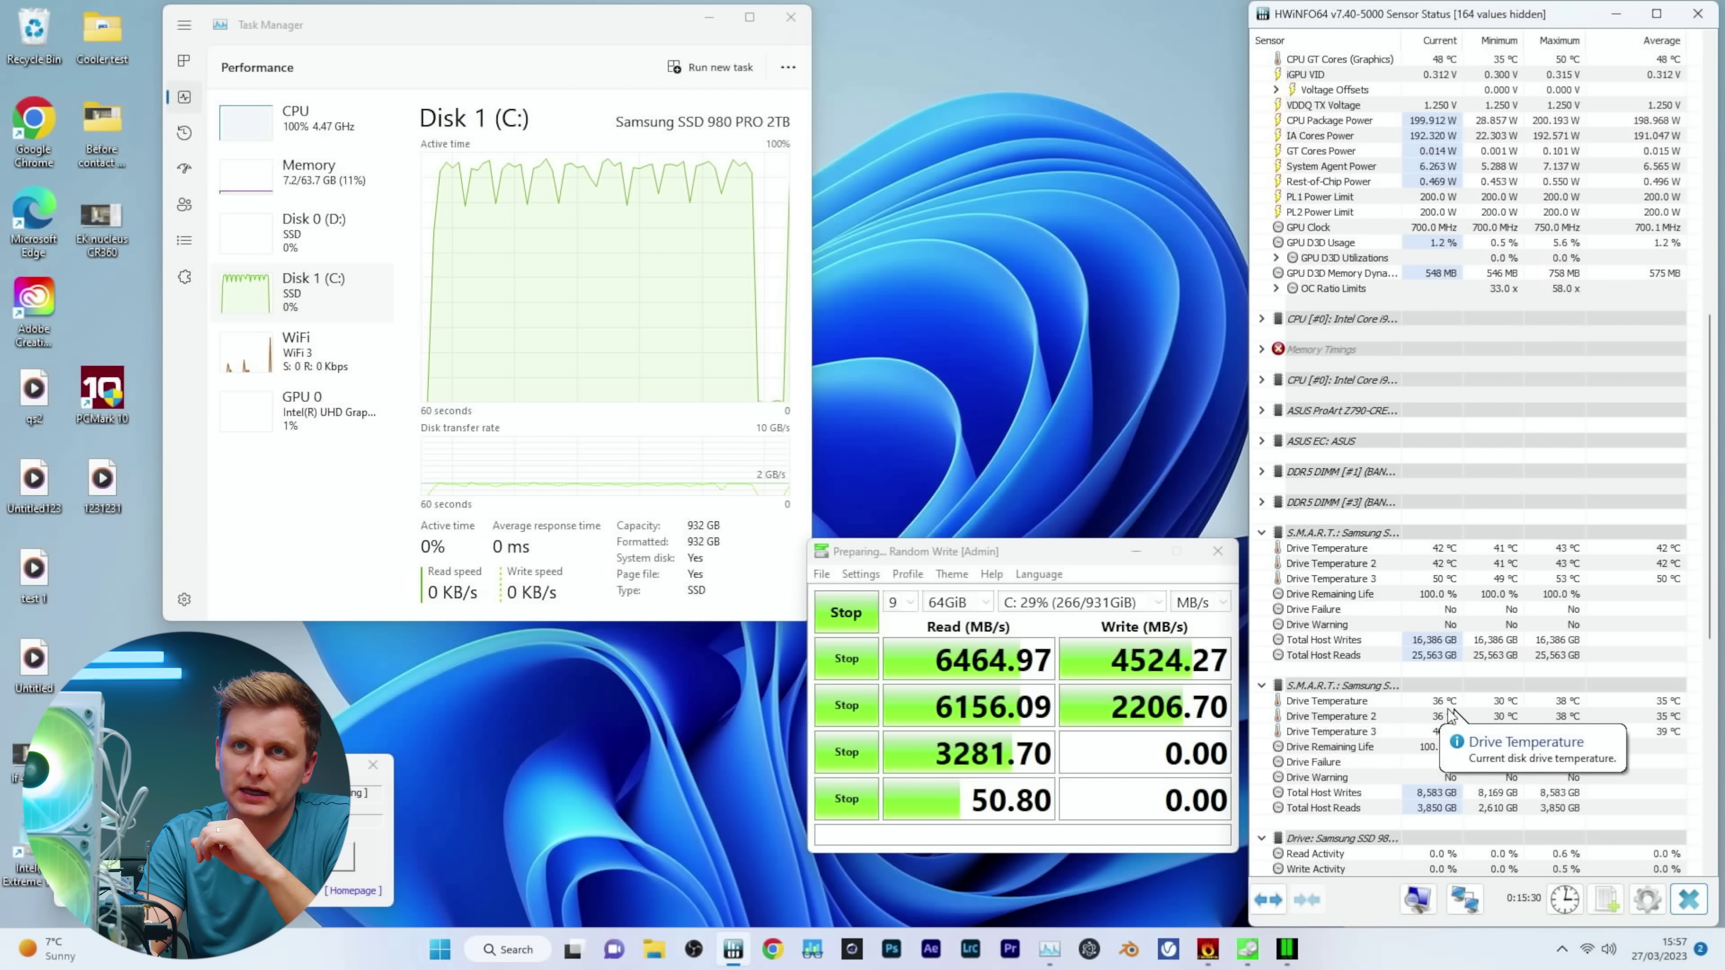
# Scroll up to the CPU Core Temperatures, reading about 80 °C with an 84 °C peak.
pyautogui.scroll(8, 1446, 713)
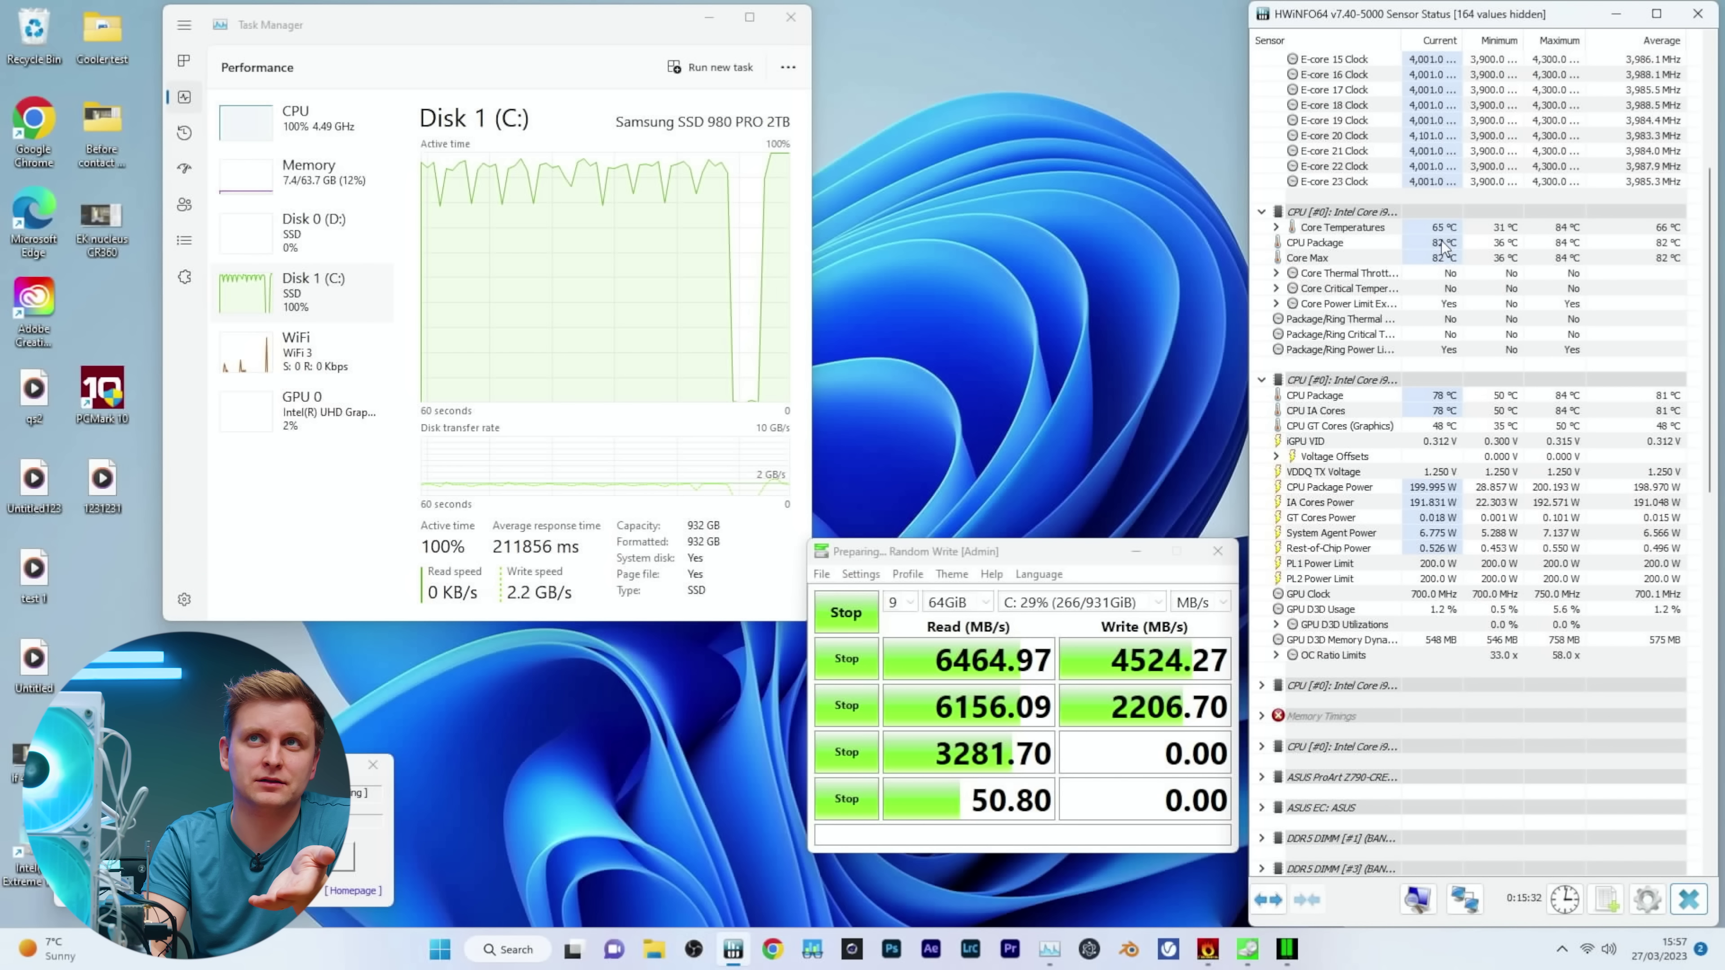
pyautogui.moveTo(1441, 236)
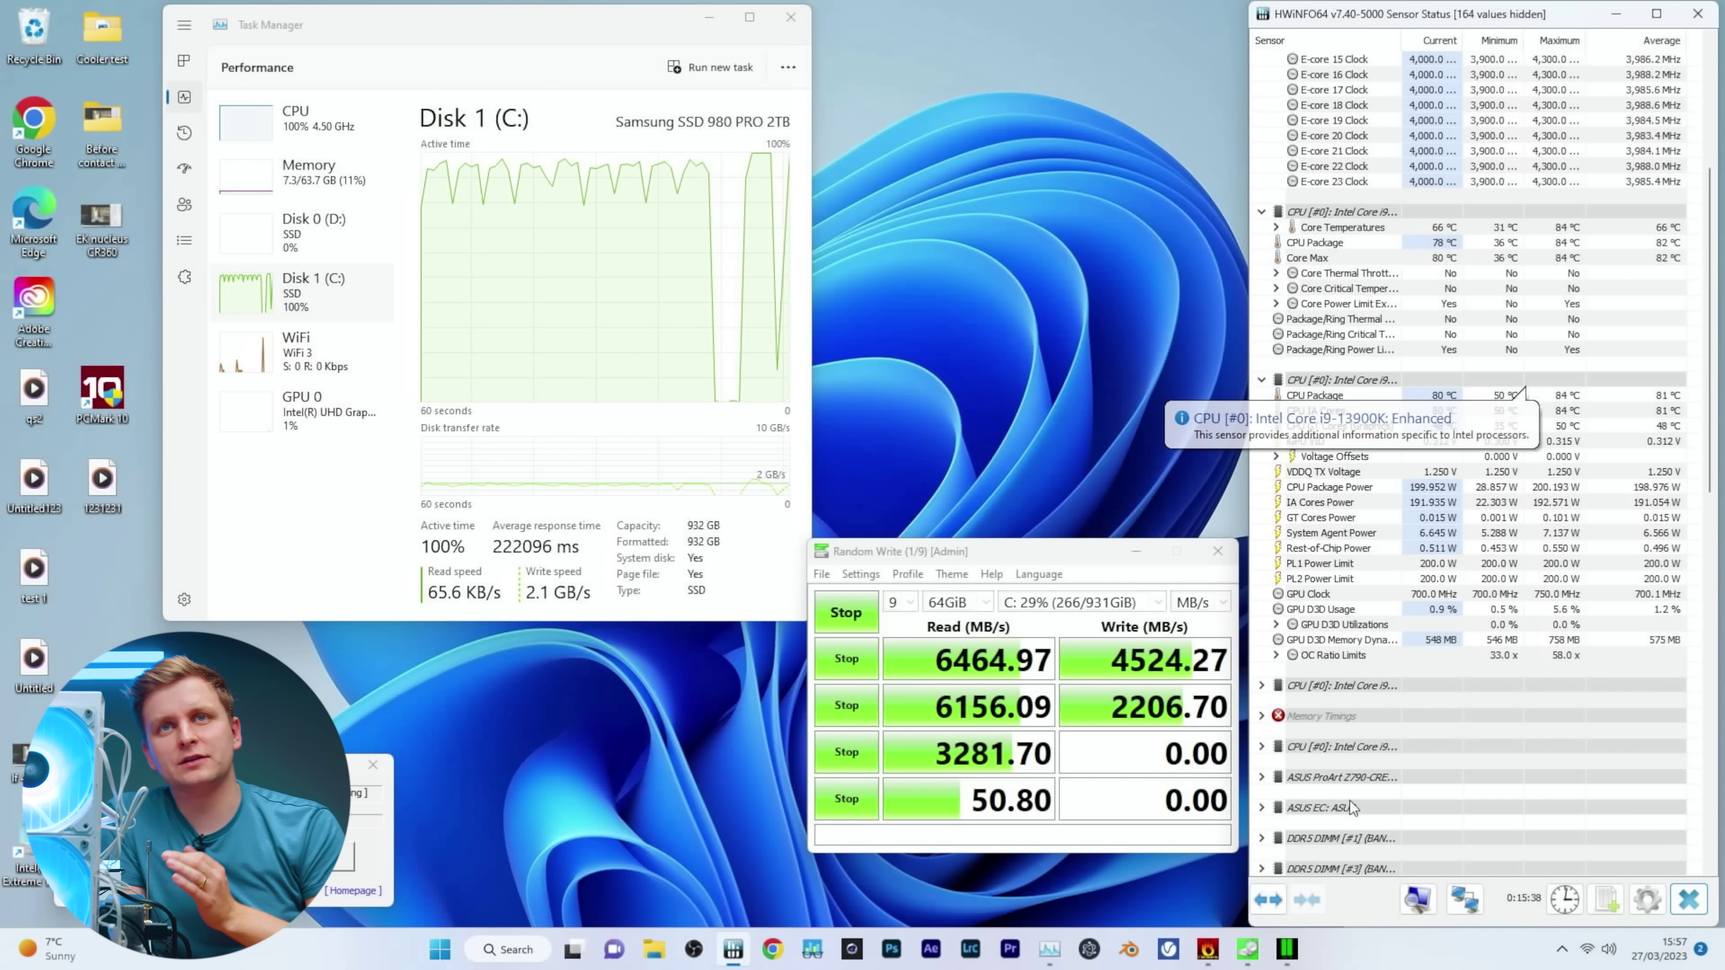
pyautogui.moveTo(1522, 803)
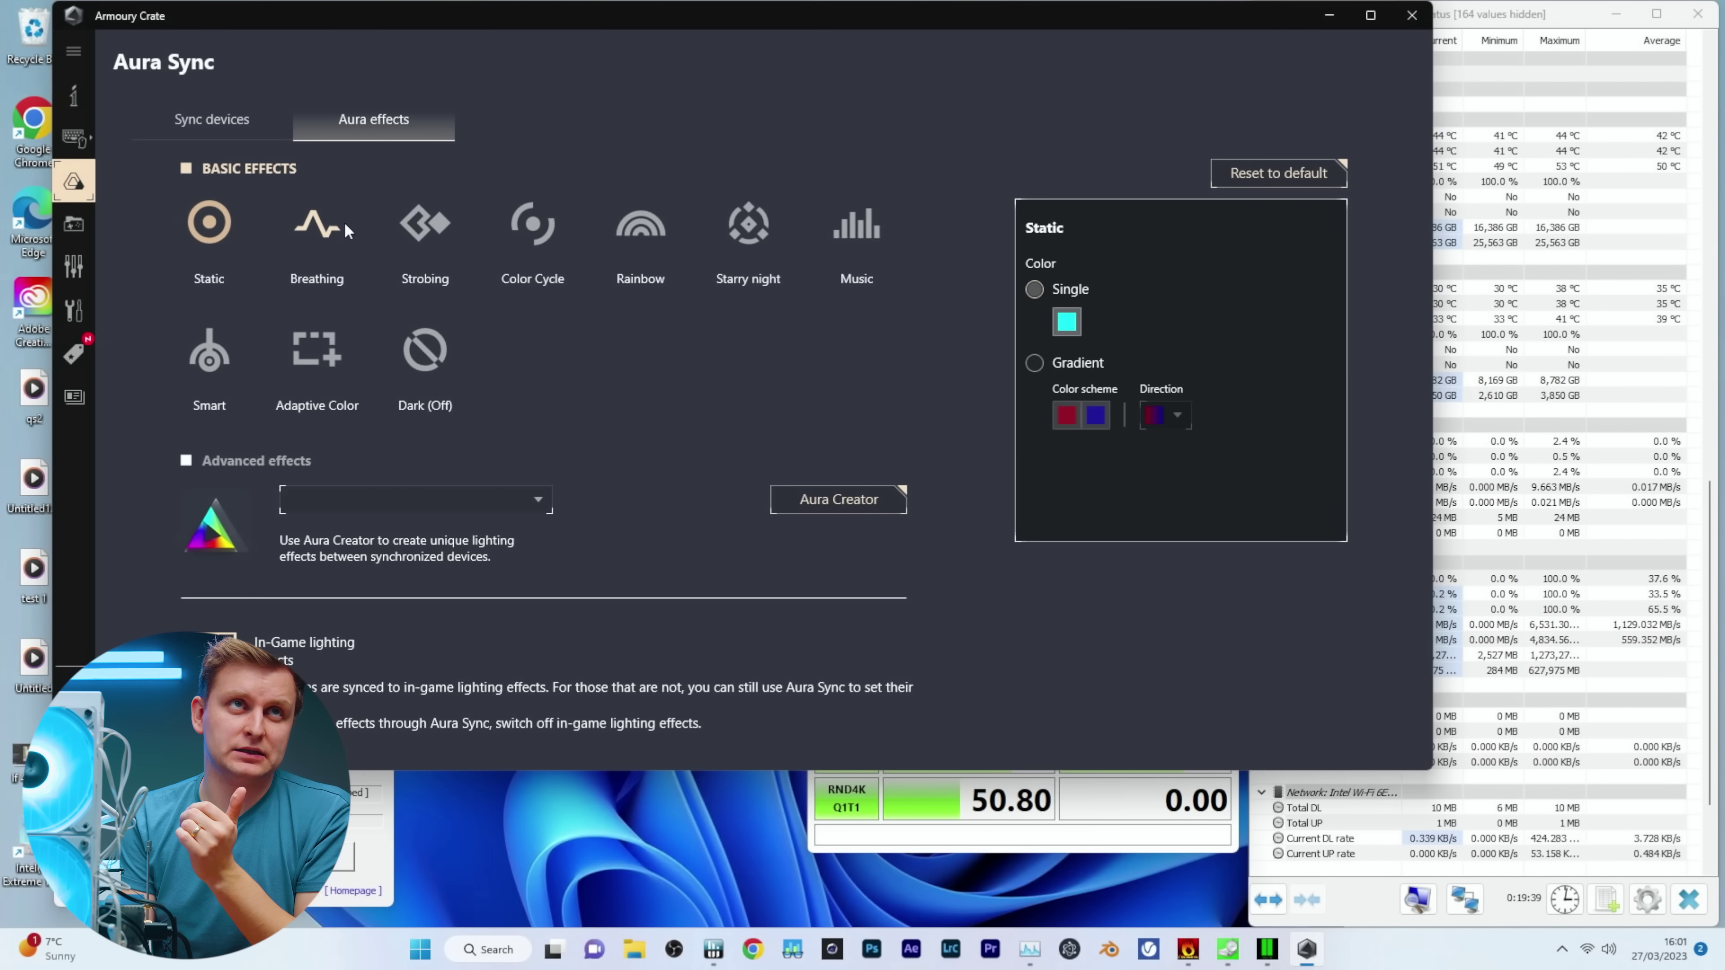
# Change the Aura lighting effect from Static to Breathing in single cyan.
pyautogui.click(325, 221)
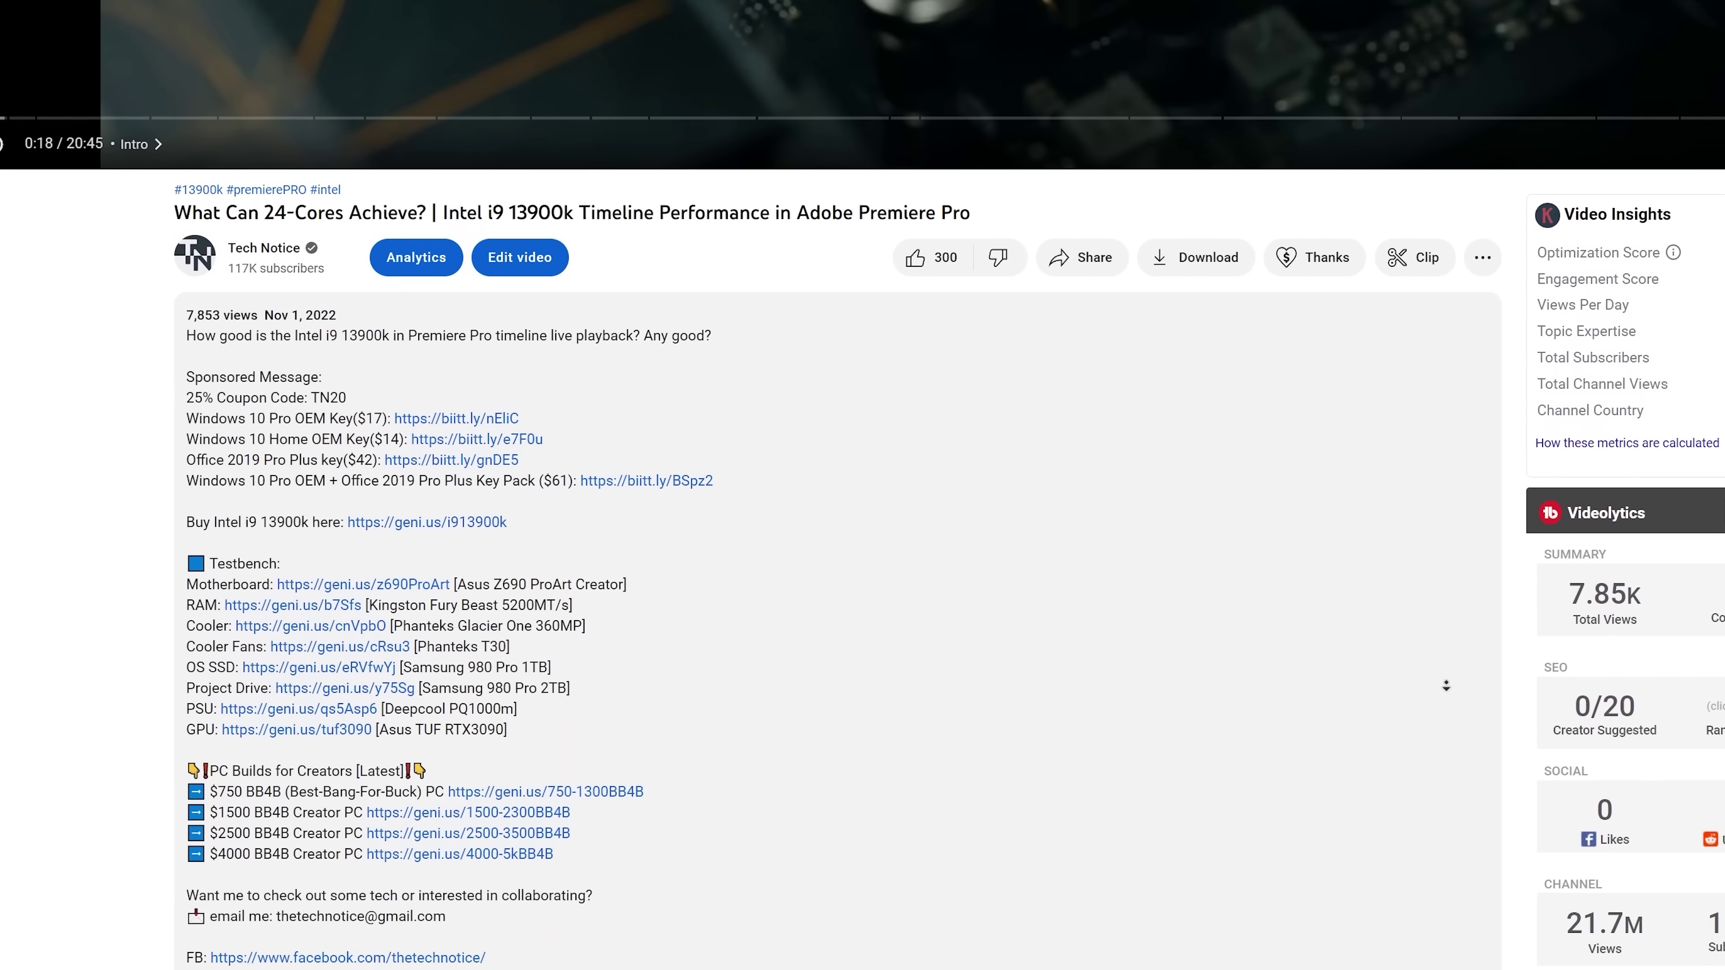
pyautogui.scroll(-3, 863, 476)
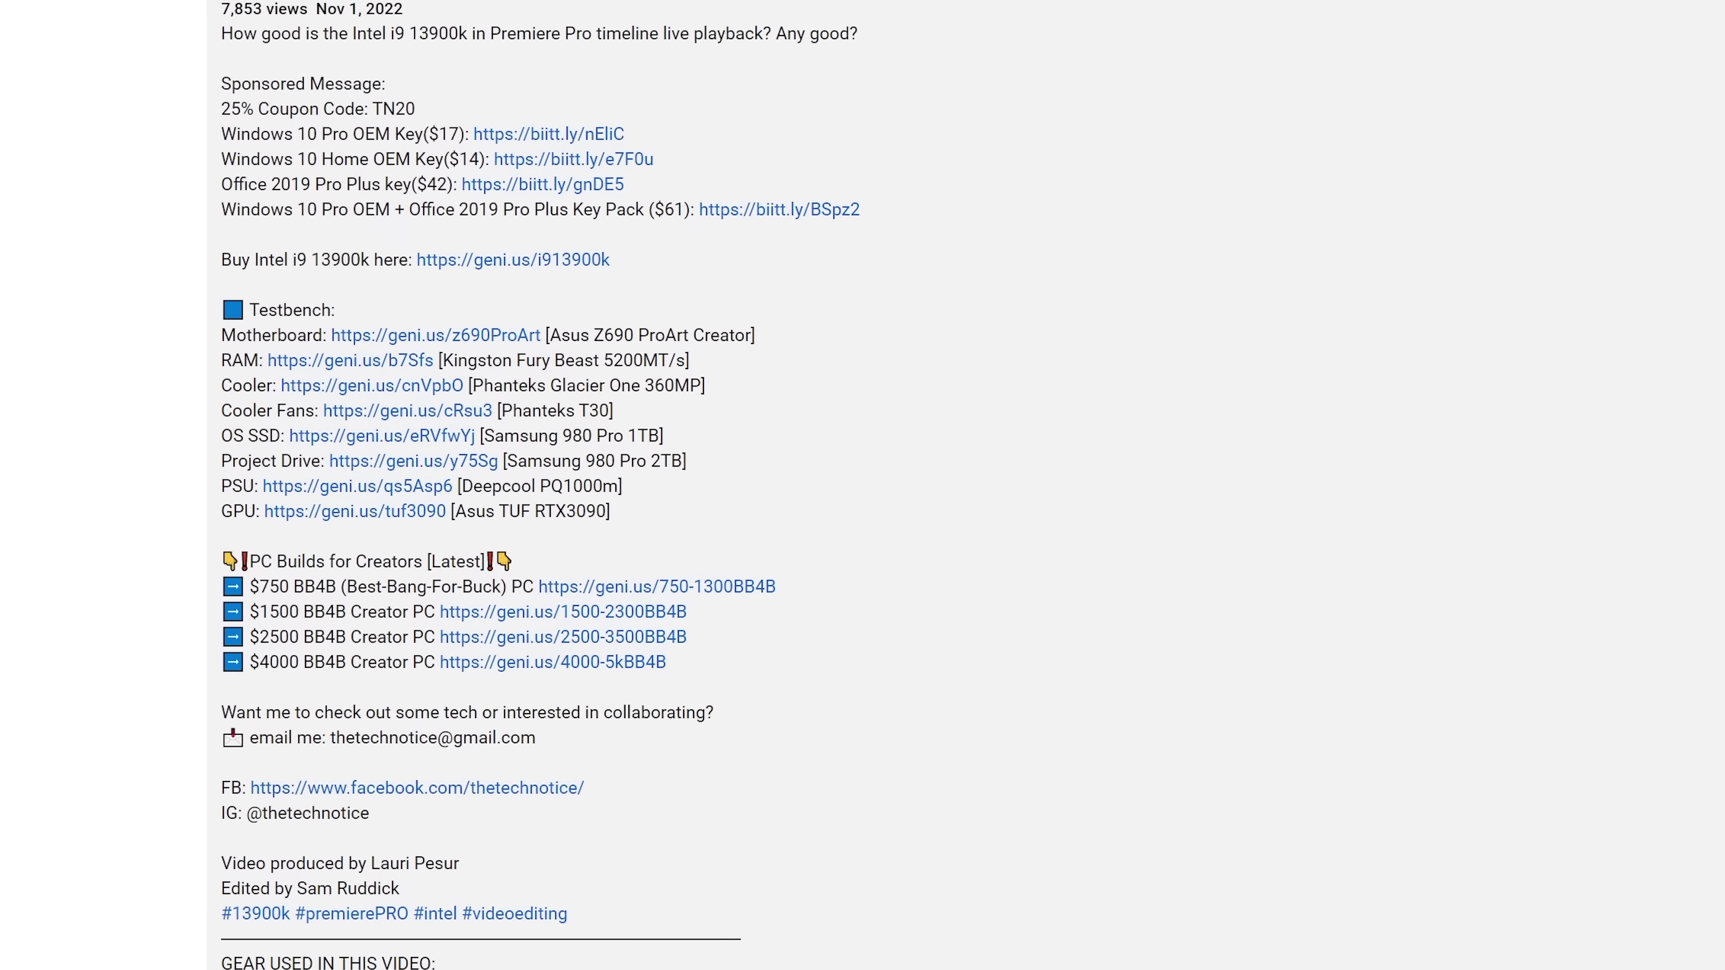